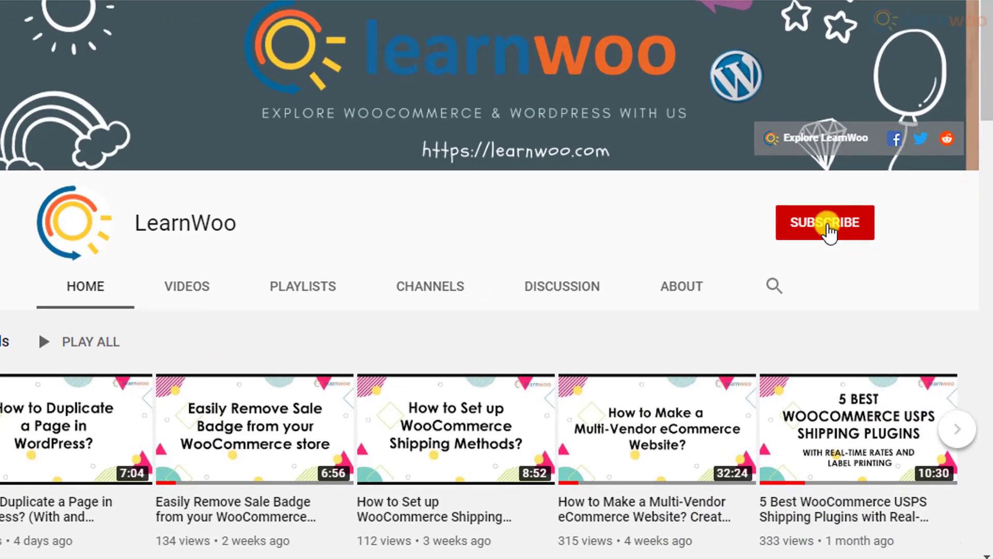
Subscribe to the LearnWoo channel with notifications set to All
{"action": "left_click", "coordinate": [867, 271]}
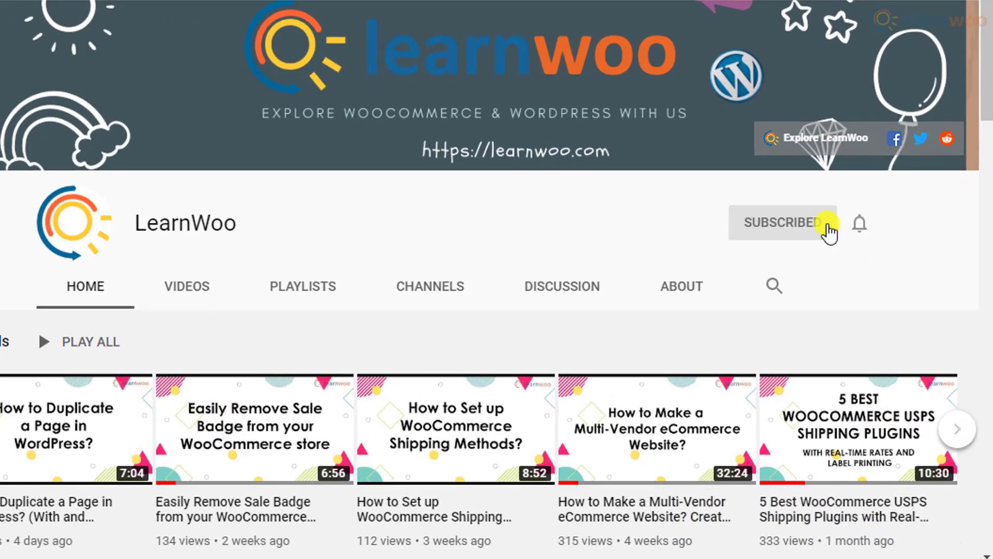
{"action": "left_click", "coordinate": [859, 225]}
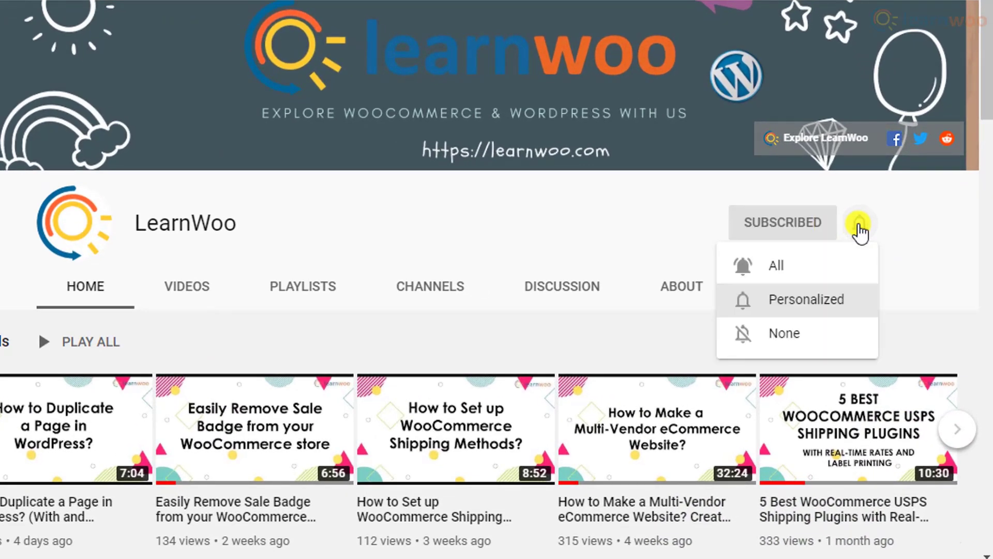
{"action": "left_click", "coordinate": [849, 265]}
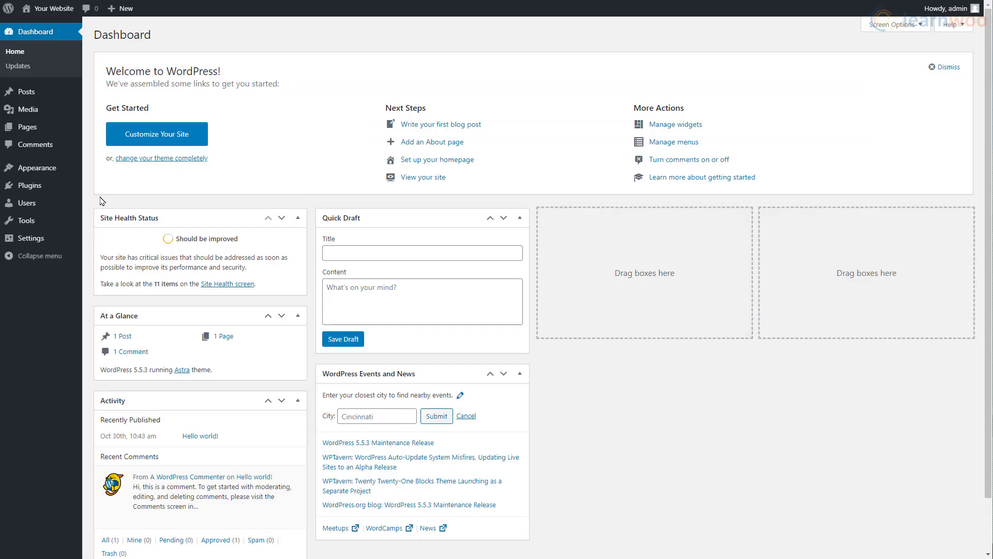
Enable 'Anyone can register' with Subscriber as default role and save General Settings
{"action": "left_click", "coordinate": [48, 241]}
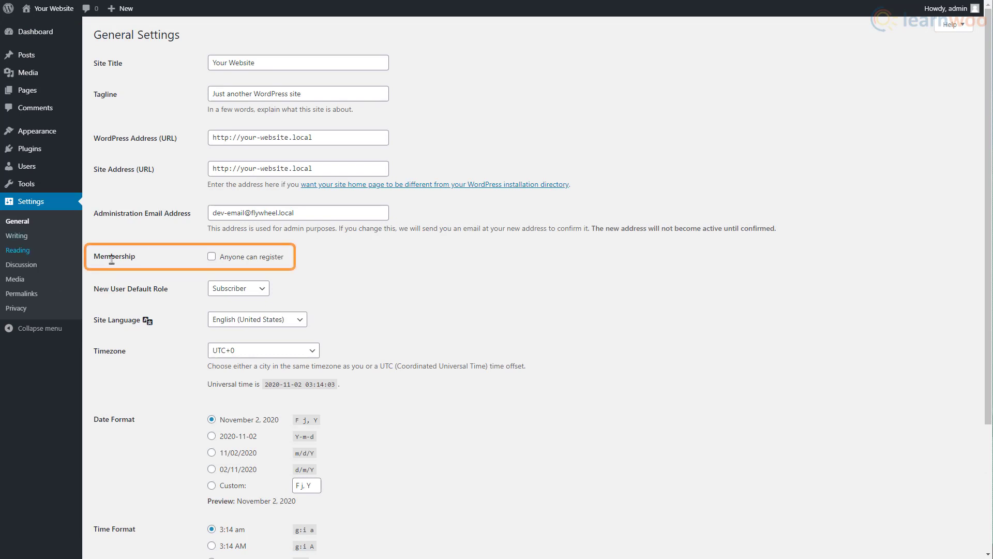
{"action": "left_click", "coordinate": [212, 257]}
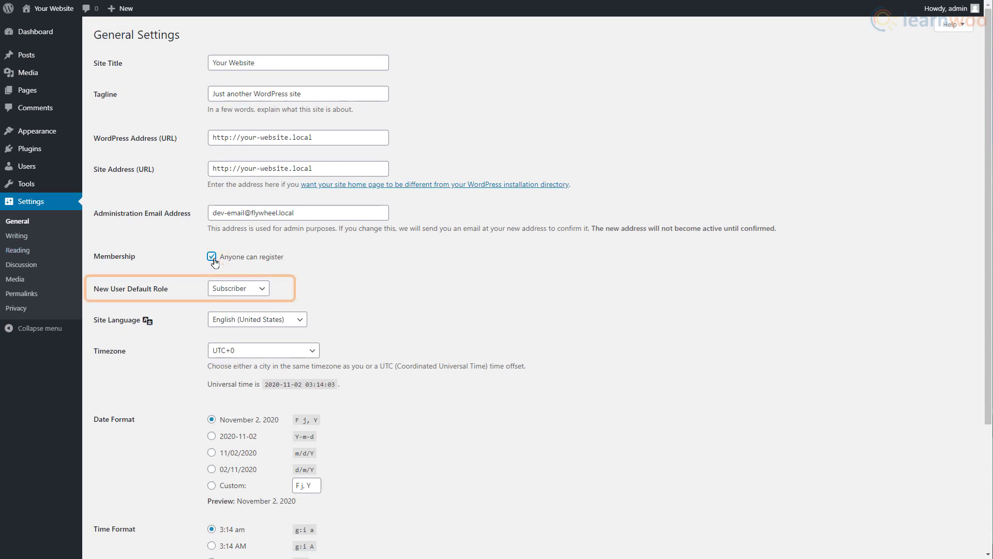
{"action": "left_click", "coordinate": [267, 289]}
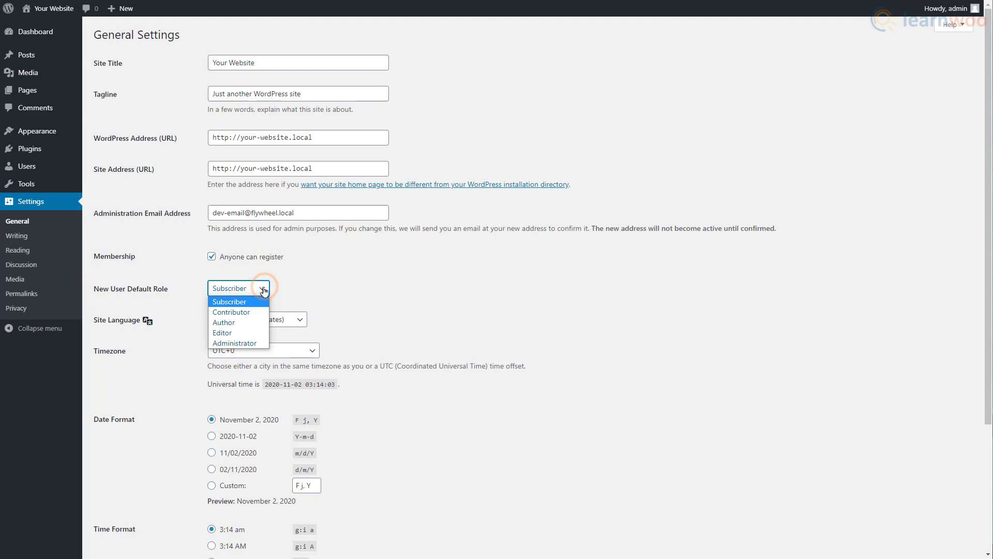
{"action": "left_click", "coordinate": [261, 303]}
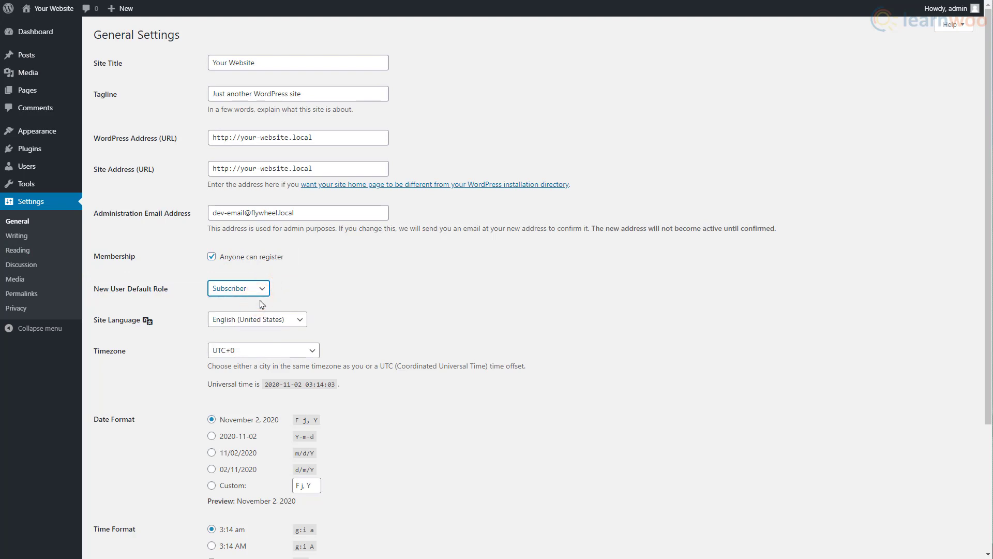
{"action": "scroll", "coordinate": [261, 305], "scroll_direction": "down", "scroll_amount": 4}
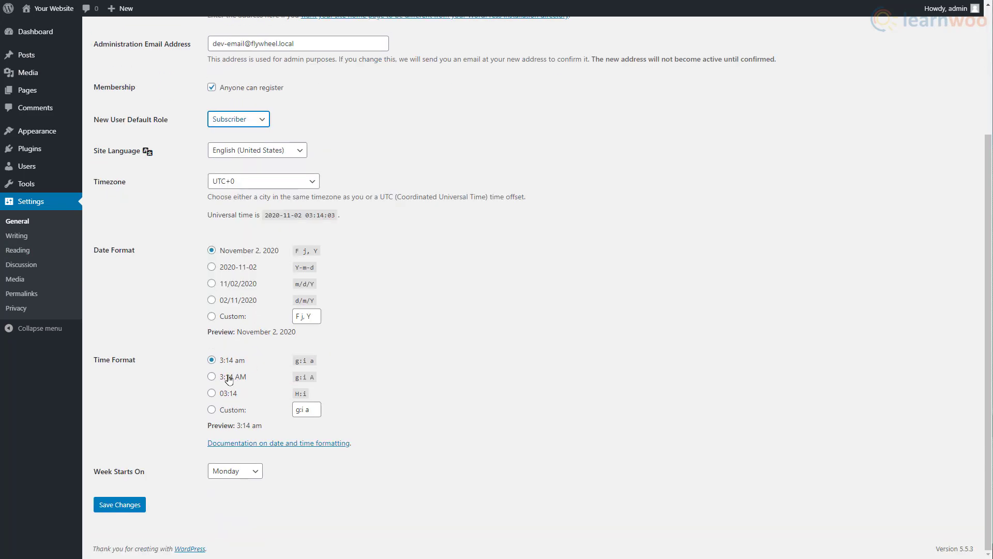
{"action": "left_click", "coordinate": [138, 509]}
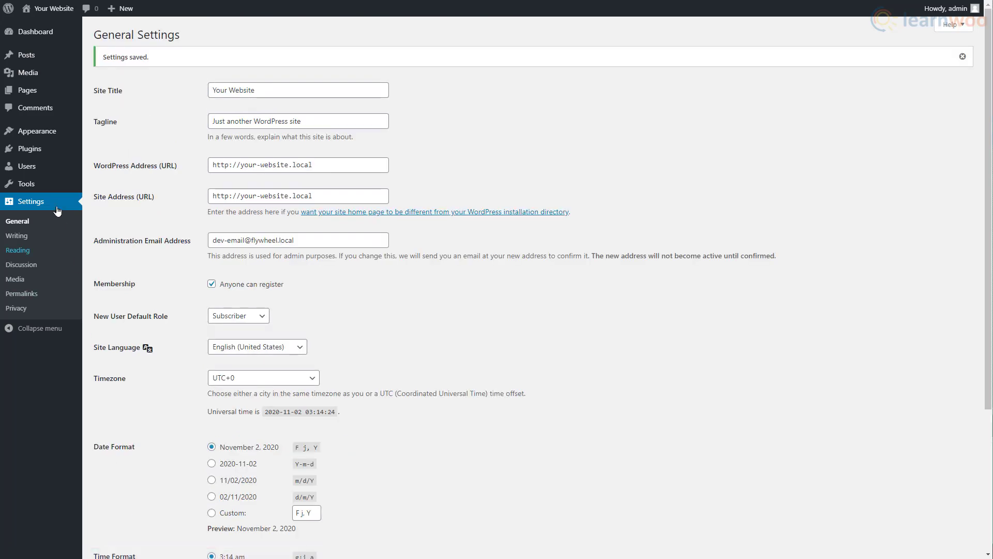
Search plugins for 'user', then install and activate WPEverest's User Registration
{"action": "mouse_move", "coordinate": [44, 150]}
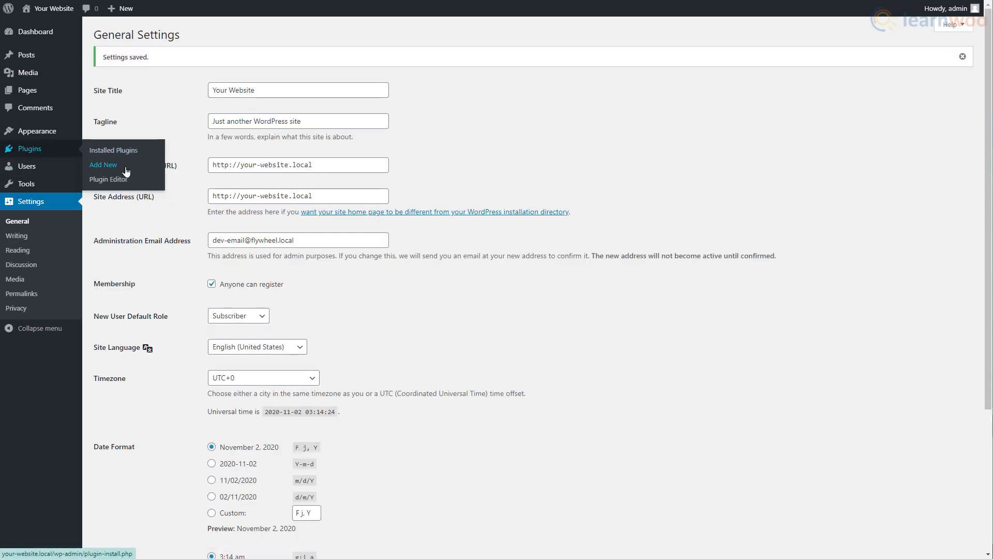
{"action": "left_click", "coordinate": [104, 164]}
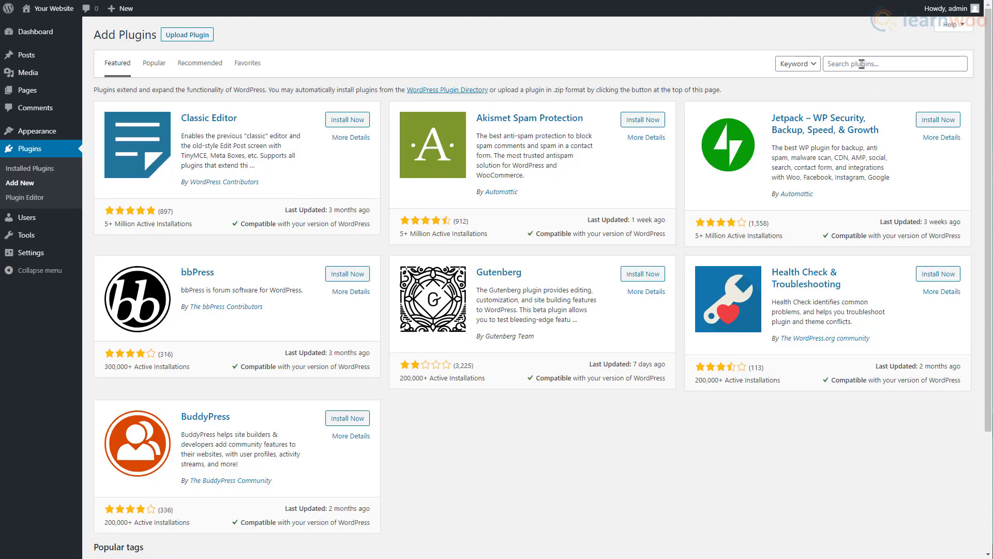
{"action": "left_click", "coordinate": [861, 64]}
{"action": "type", "text": "user registration"}
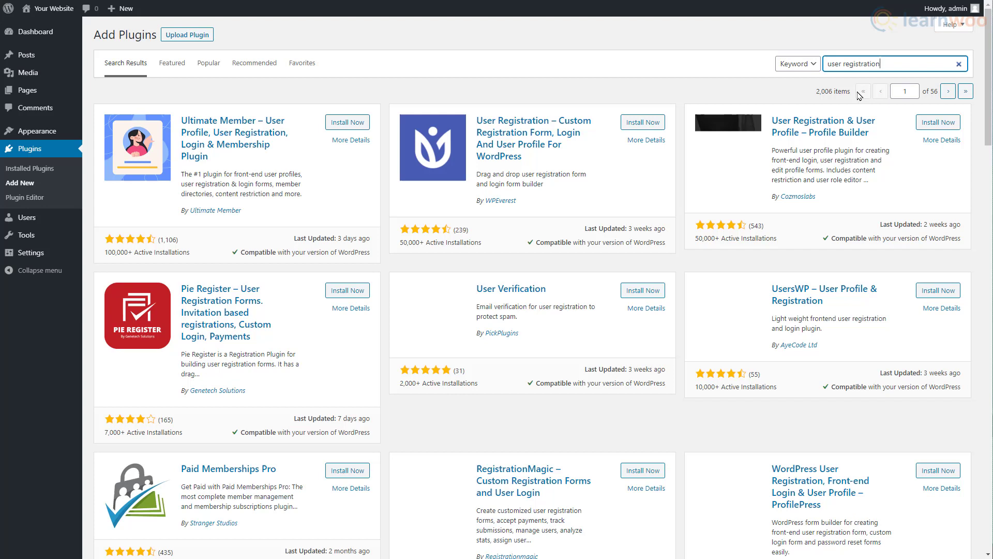
{"action": "left_click", "coordinate": [648, 124]}
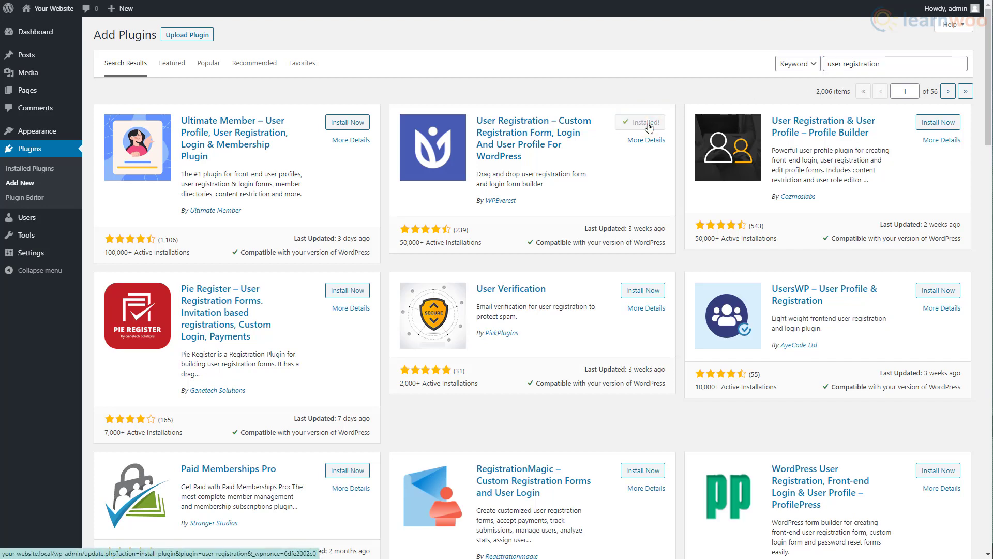
{"action": "left_click", "coordinate": [648, 125]}
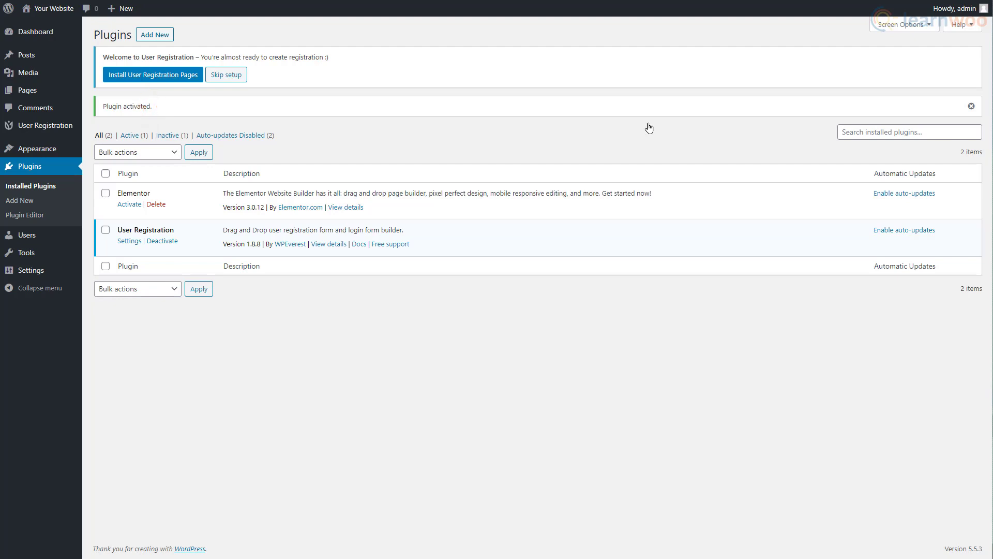
Install the User Registration pages, adding Registration and My Account pages
{"action": "left_click", "coordinate": [165, 81]}
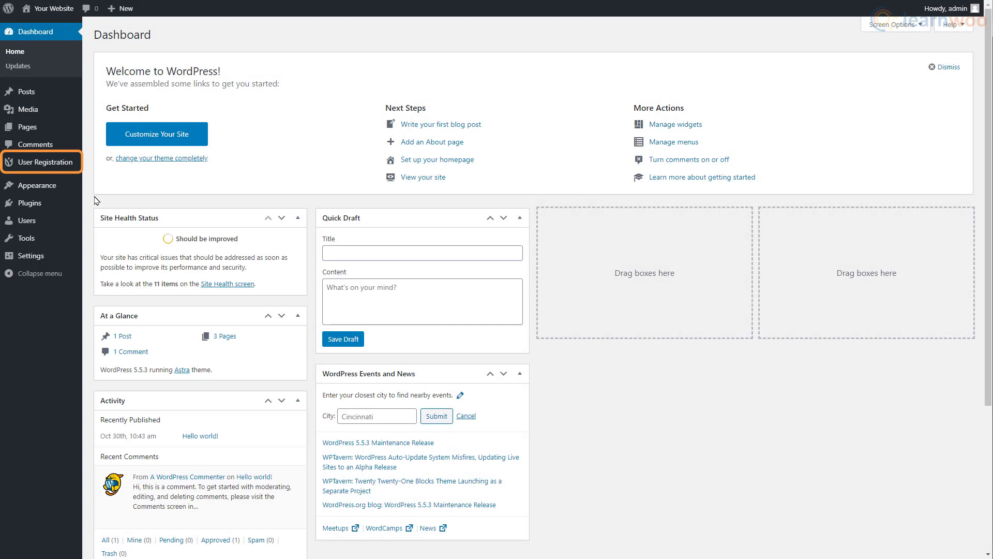
Keep Manual login after registration, enable hide/show password, and save the general options
{"action": "left_click", "coordinate": [72, 163]}
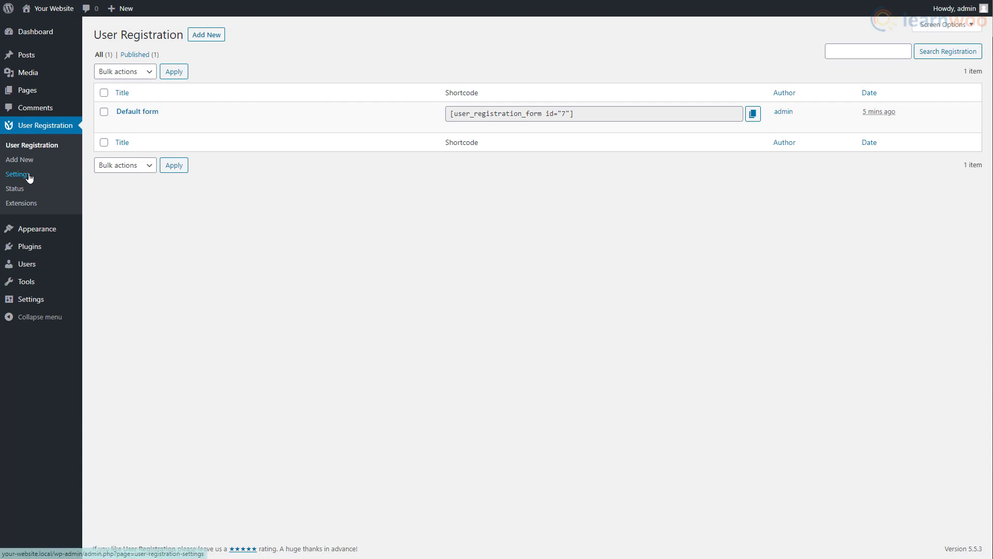
{"action": "left_click", "coordinate": [27, 174]}
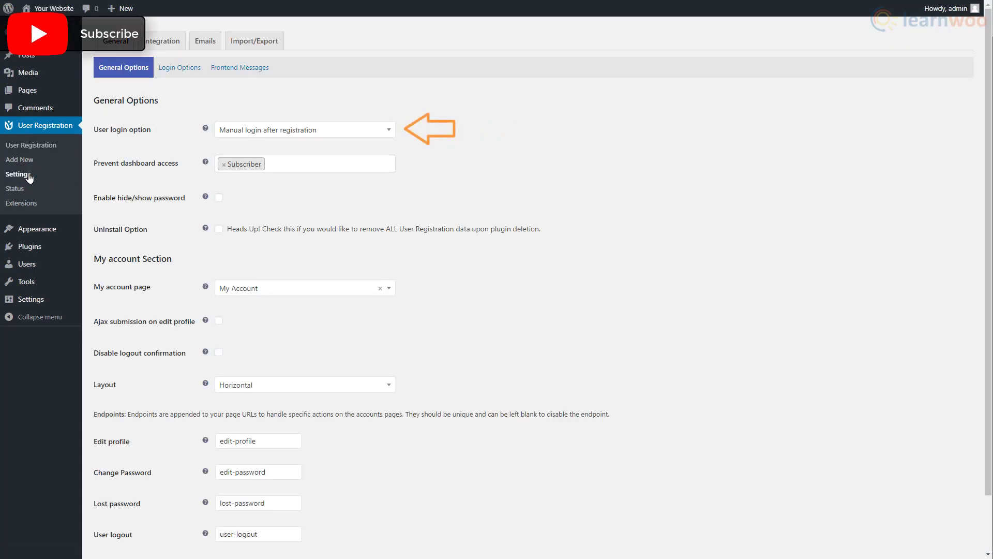
{"action": "left_click", "coordinate": [378, 130]}
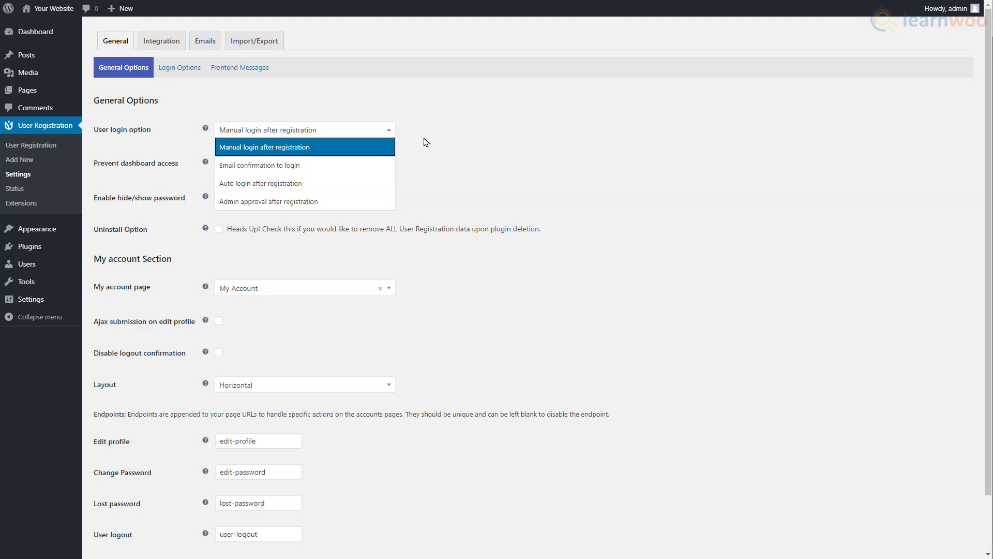
{"action": "left_click", "coordinate": [389, 130]}
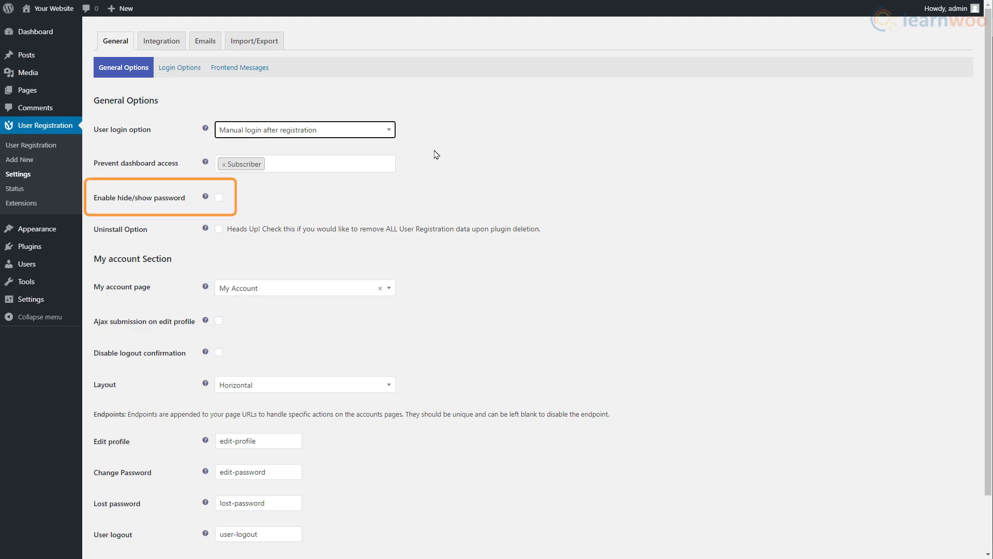
{"action": "left_click", "coordinate": [218, 199]}
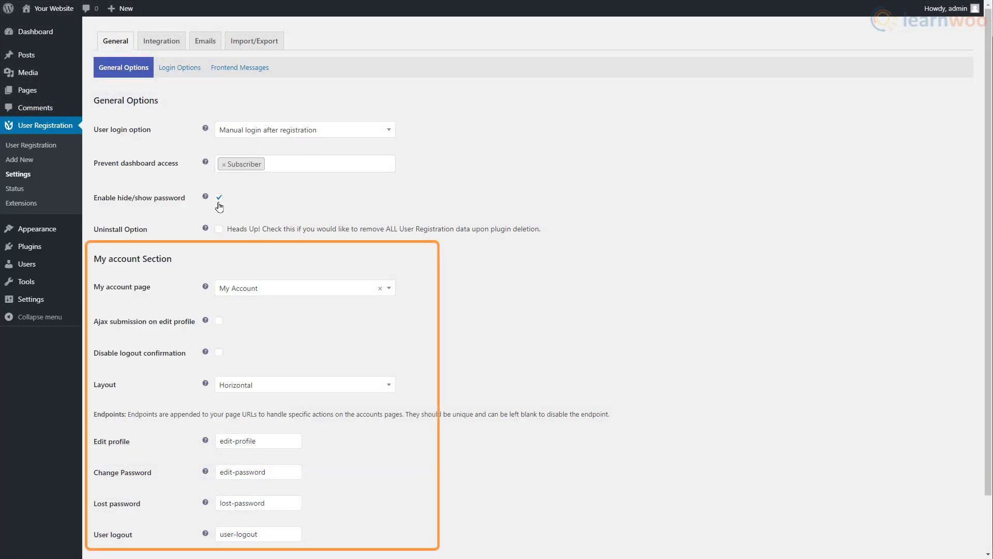
{"action": "scroll", "coordinate": [220, 207], "scroll_direction": "down", "scroll_amount": 2}
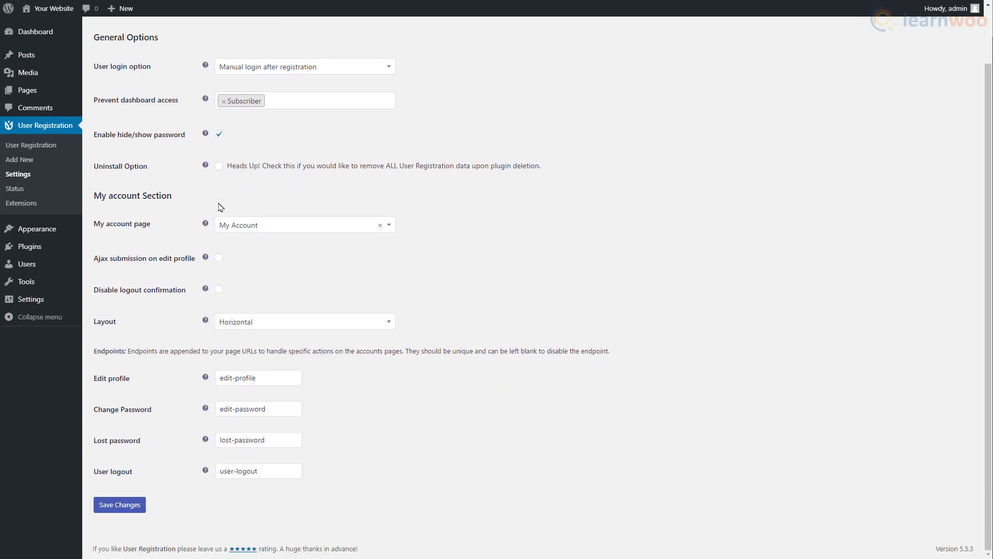
{"action": "left_click", "coordinate": [121, 506]}
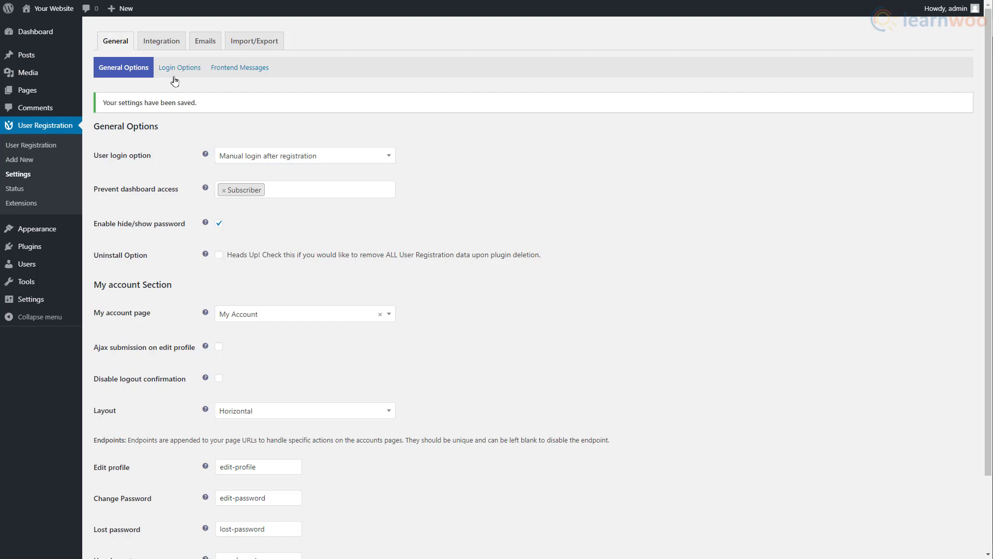
Set the login form template to Rounded Edge
{"action": "left_click", "coordinate": [176, 73]}
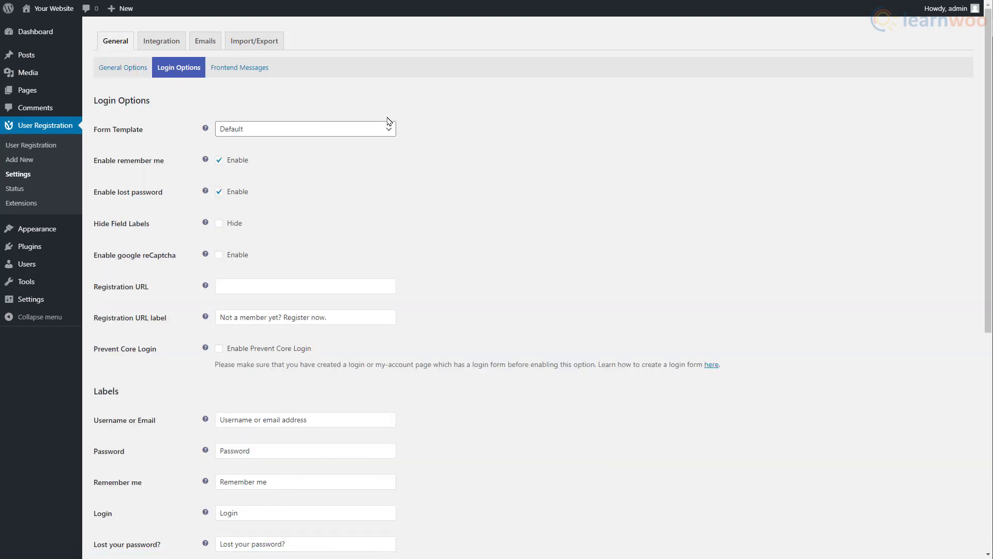
{"action": "left_click", "coordinate": [389, 129]}
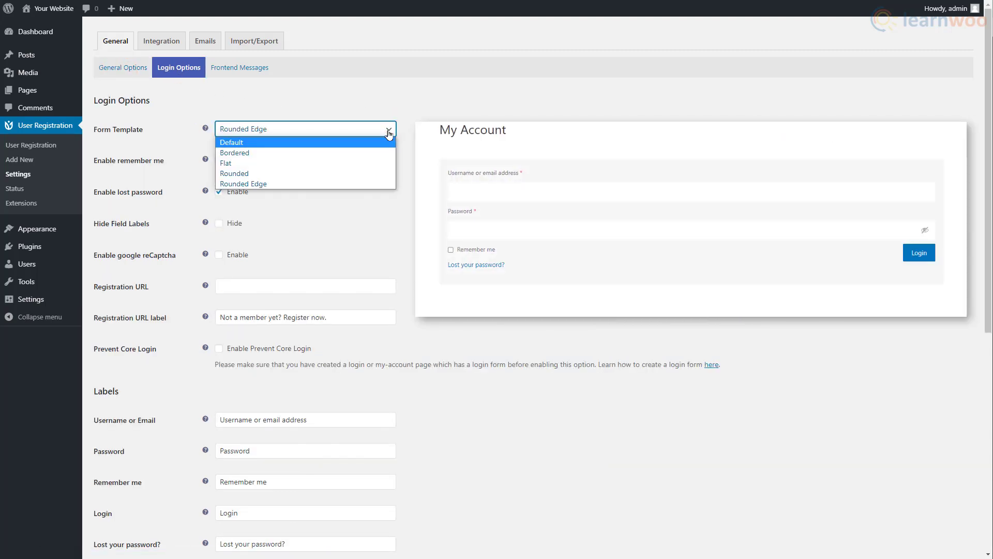
{"action": "left_click", "coordinate": [378, 184]}
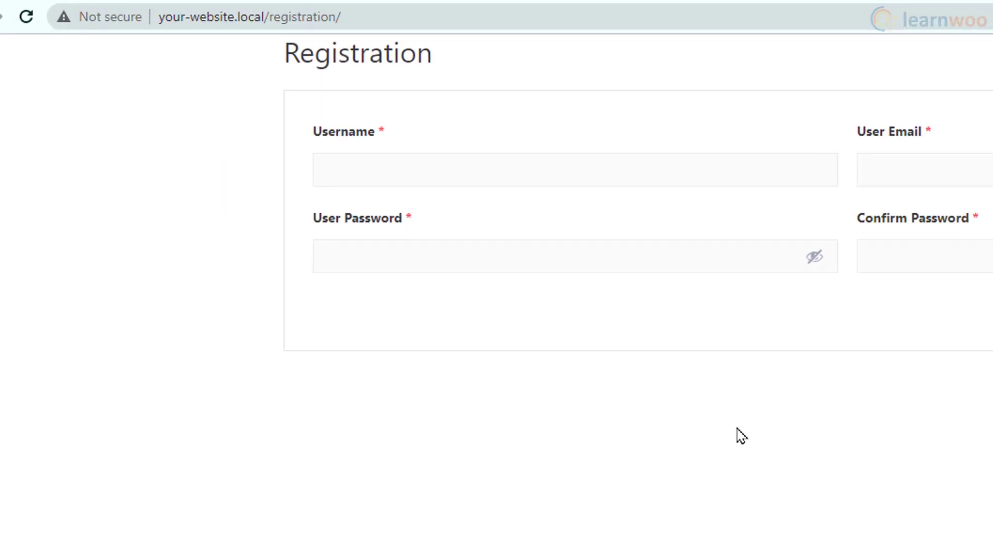
Paste the registration page's URL into Registration URL and save the login options
{"action": "left_click", "coordinate": [391, 17]}
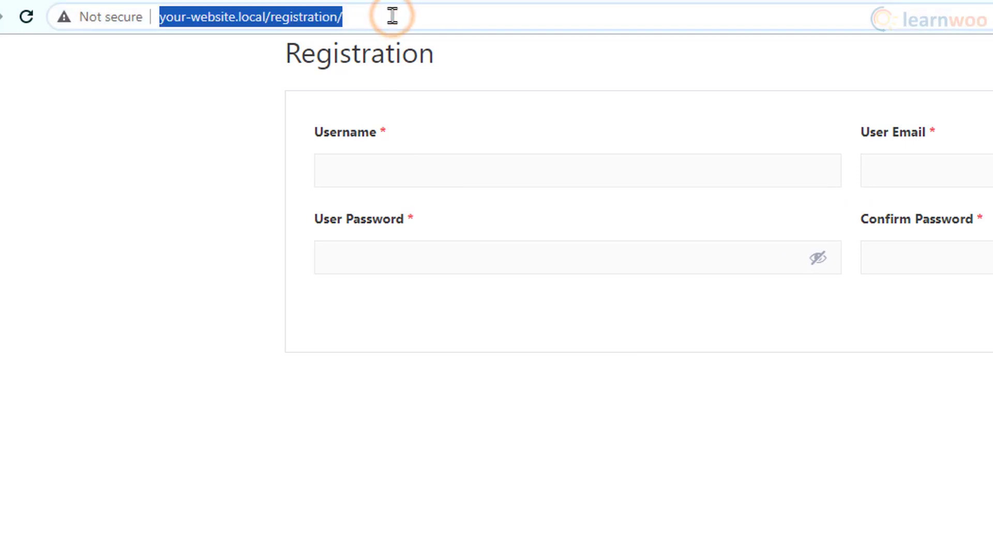
{"action": "right_click", "coordinate": [320, 24]}
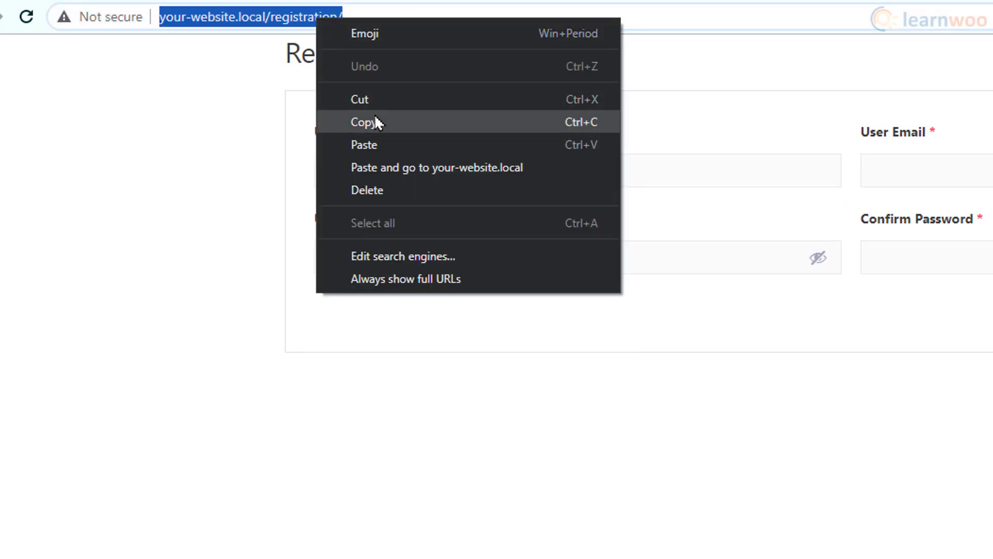
{"action": "left_click", "coordinate": [376, 122]}
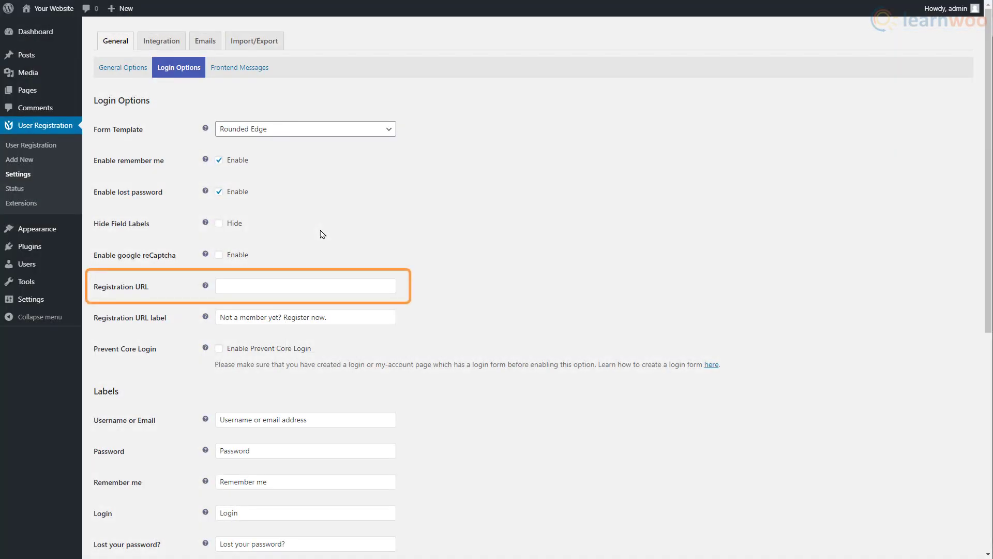
{"action": "left_click", "coordinate": [295, 285]}
{"action": "right_click", "coordinate": [267, 286]}
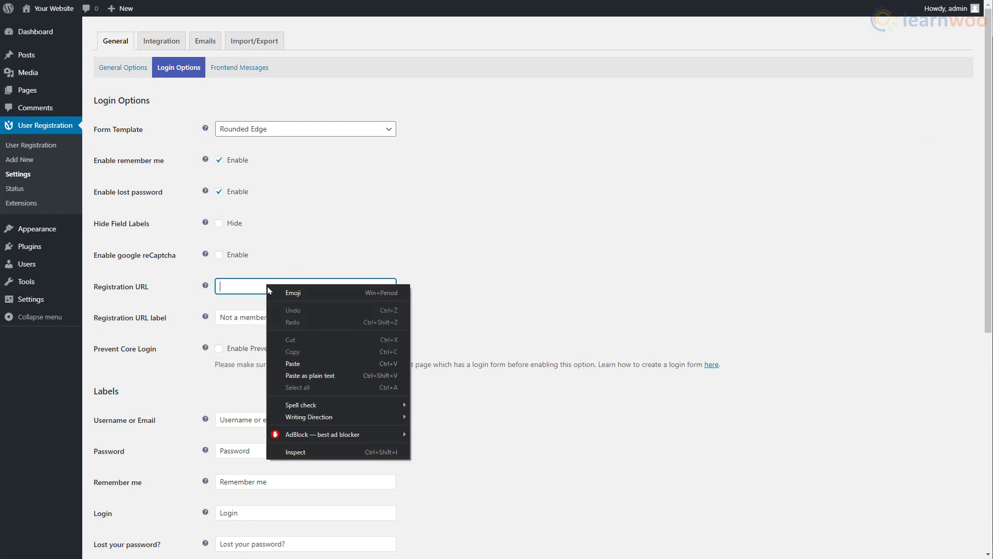
{"action": "left_click", "coordinate": [319, 363]}
{"action": "scroll", "coordinate": [444, 316], "scroll_direction": "down", "scroll_amount": 5}
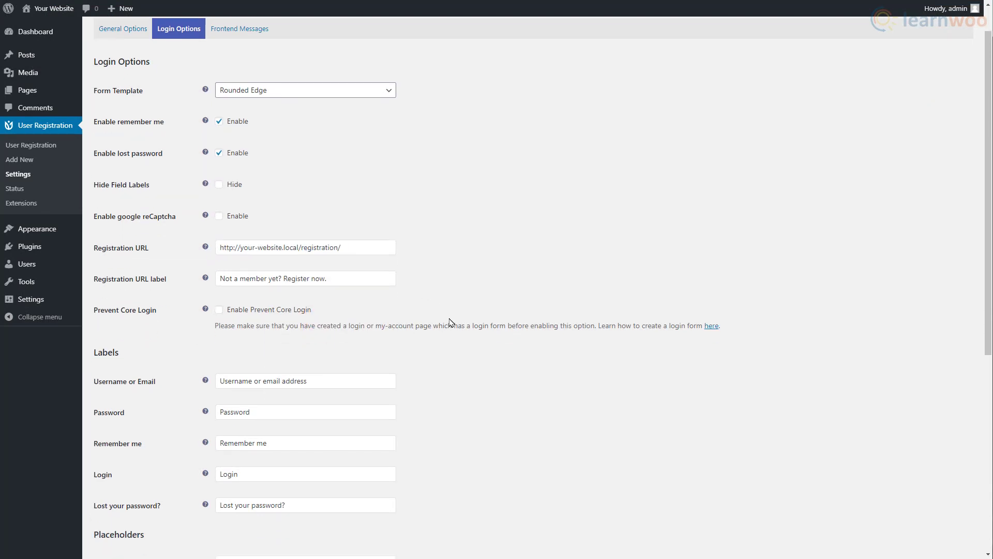
{"action": "scroll", "coordinate": [485, 324], "scroll_direction": "down", "scroll_amount": 2}
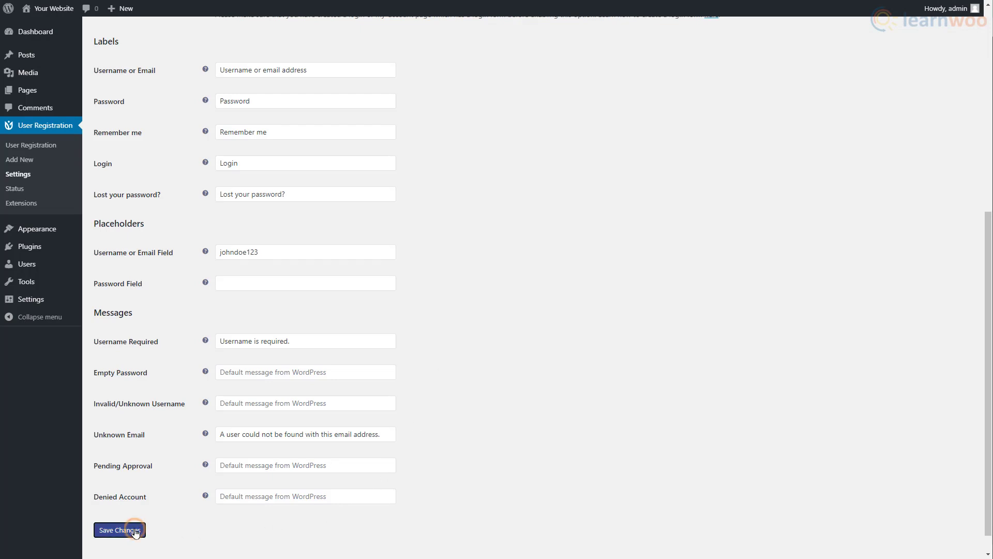
{"action": "left_click", "coordinate": [135, 532]}
Replace the Manual login message with 'Thank you for signing up!', save, and view Integration settings
{"action": "left_click", "coordinate": [257, 75]}
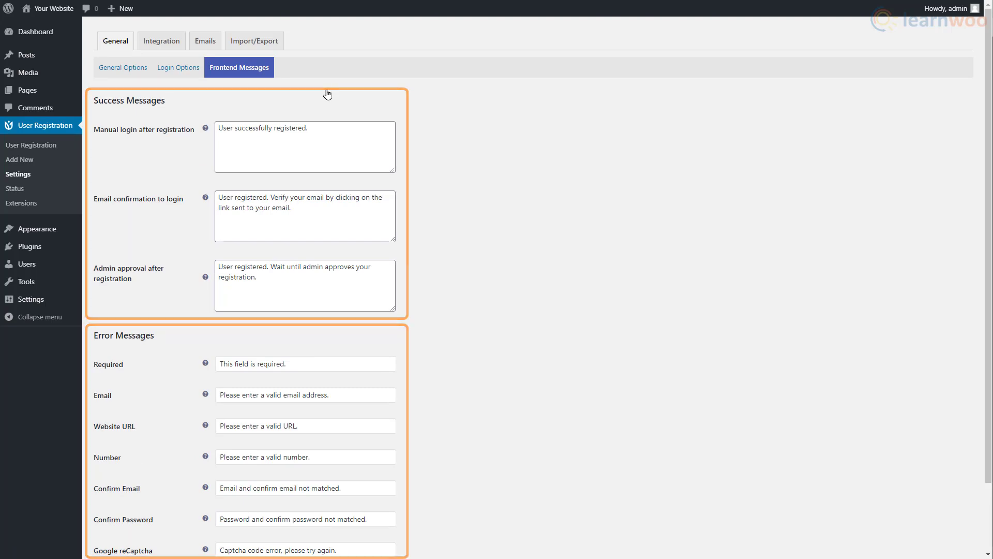
{"action": "left_click_drag", "start_coordinate": [320, 131], "coordinate": [288, 111]}
{"action": "type", "text": "Thank you for signing up"}
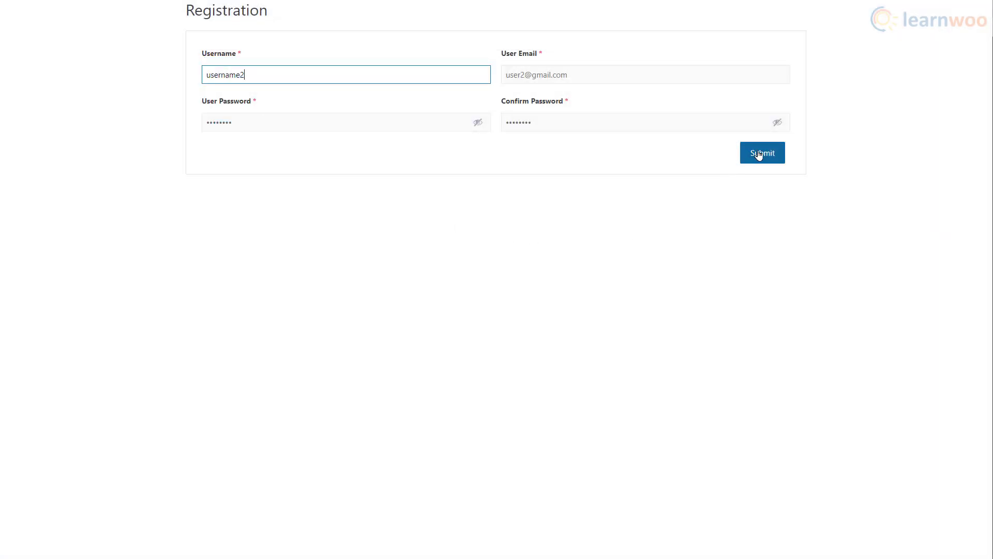
{"action": "left_click", "coordinate": [758, 154]}
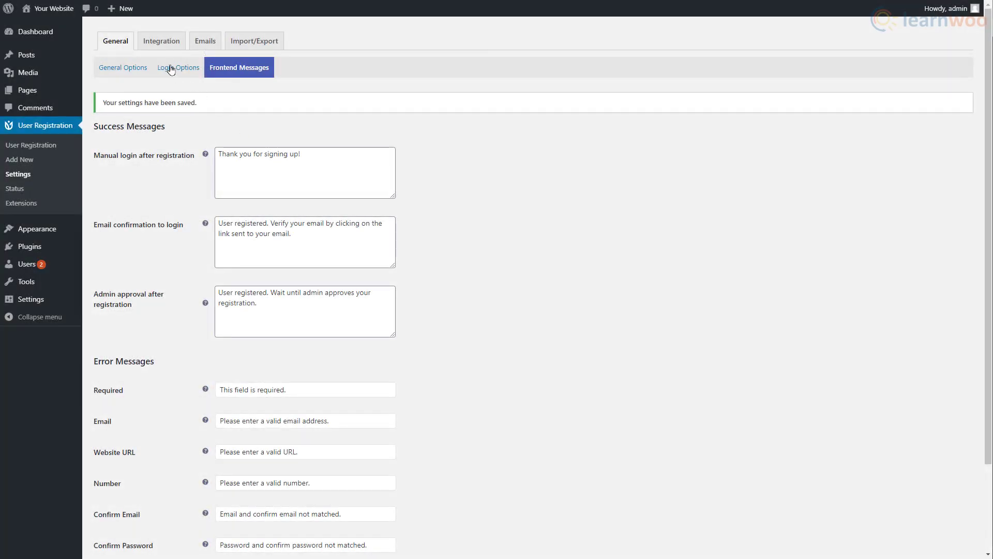
{"action": "left_click", "coordinate": [161, 43]}
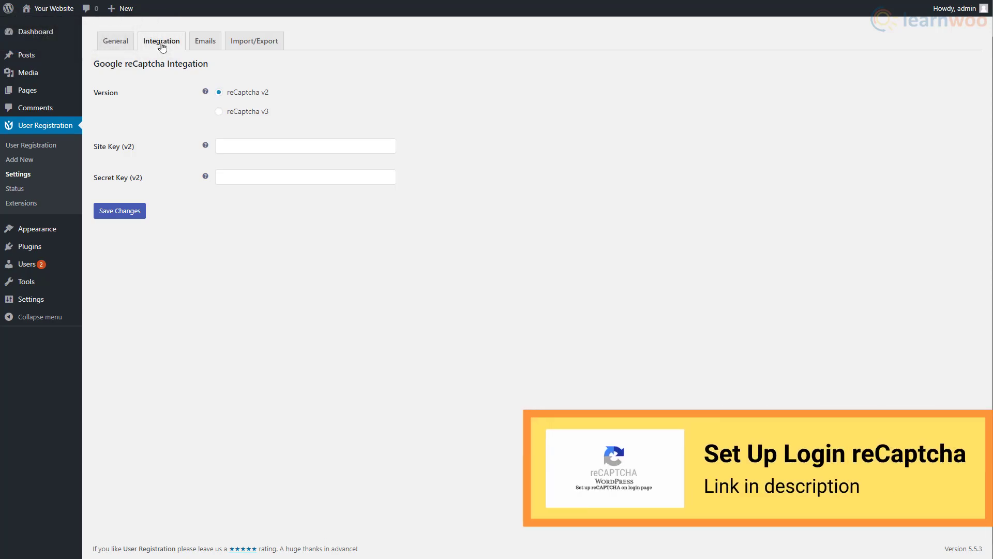
Show the Emails settings listing the nine notifications and sender options
{"action": "left_click", "coordinate": [212, 50]}
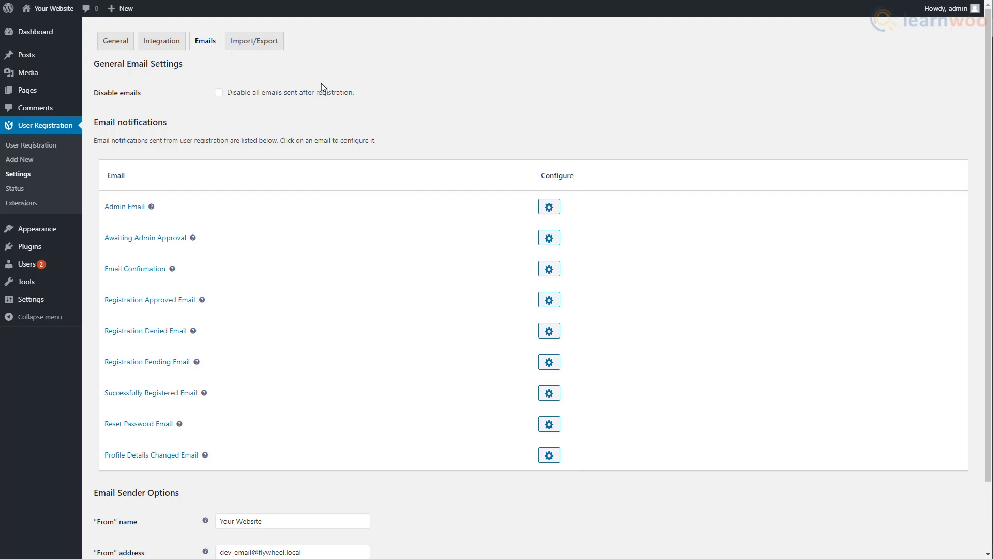
Add 'Welcome to our website.' above 'Thank You!' in Email Confirmation, save, then view Import/Export
{"action": "left_click", "coordinate": [549, 271]}
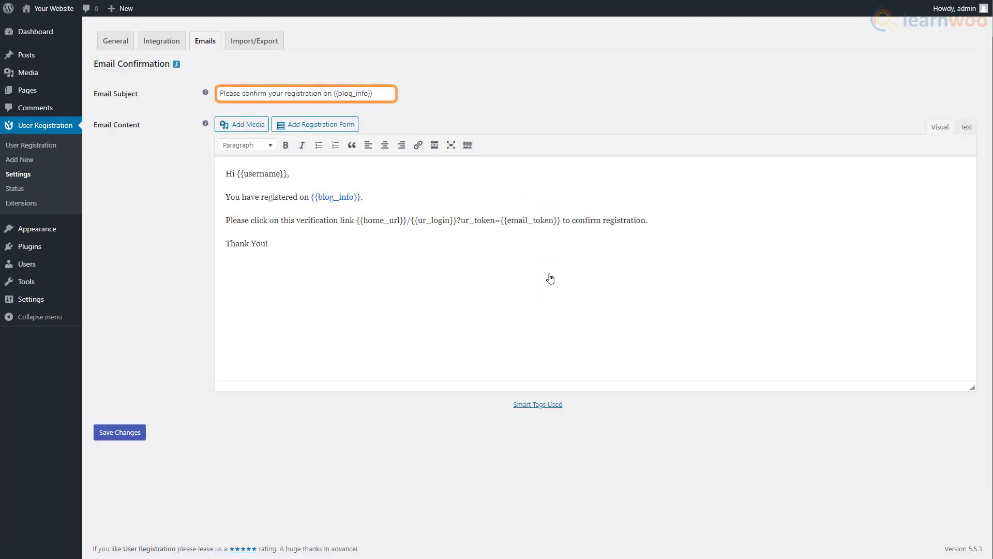
{"action": "left_click", "coordinate": [228, 244]}
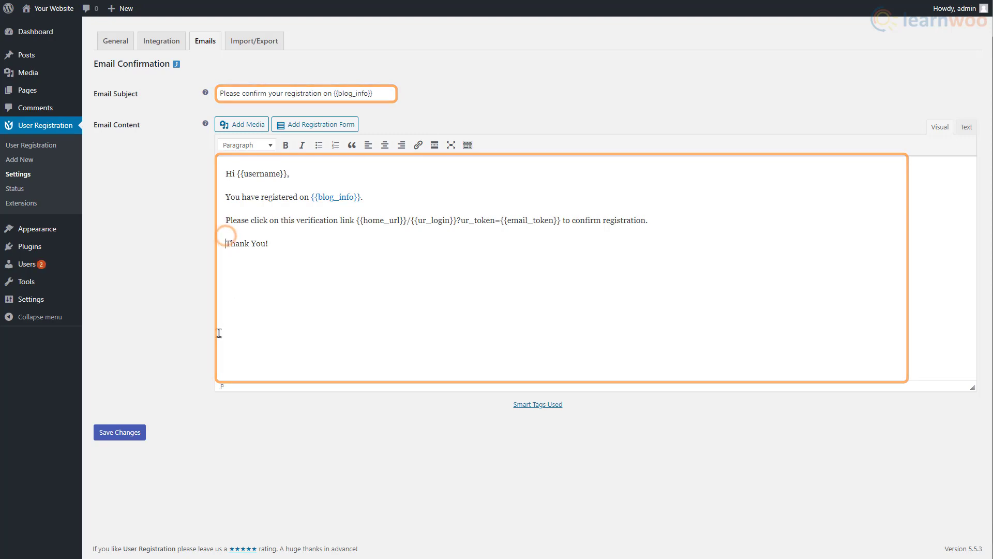
{"action": "key", "text": "Return"}
{"action": "key", "text": "Up"}
{"action": "type", "text": "W"}
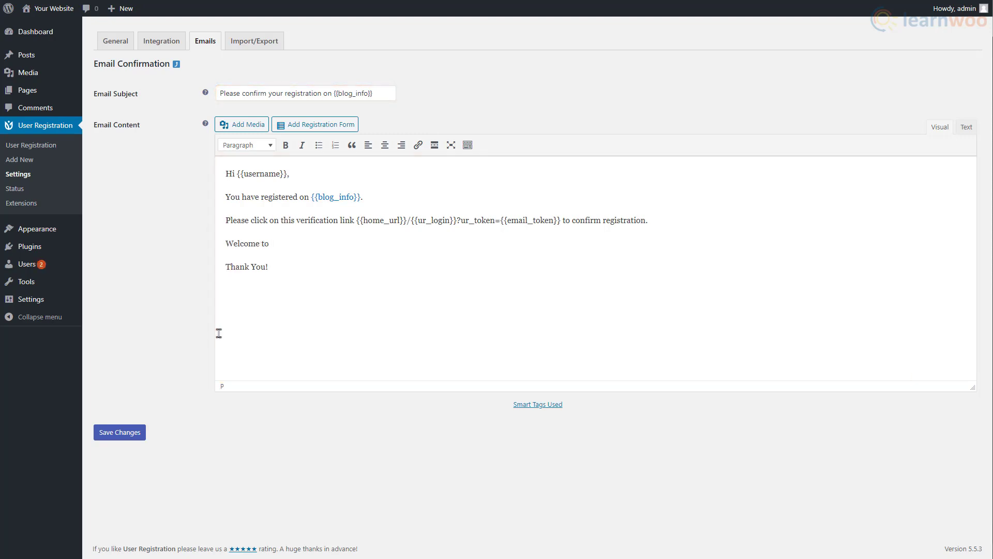
{"action": "left_click", "coordinate": [114, 435]}
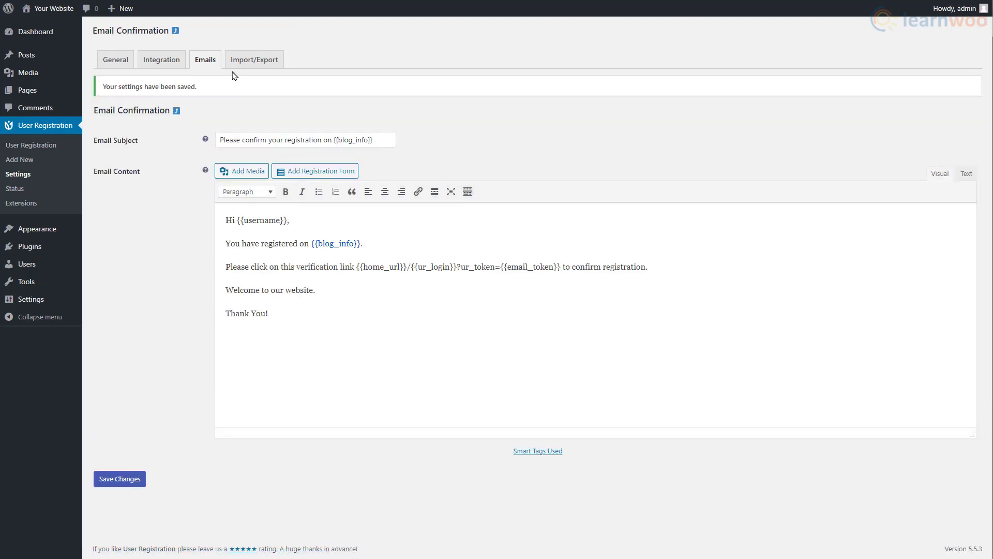
{"action": "left_click", "coordinate": [237, 60]}
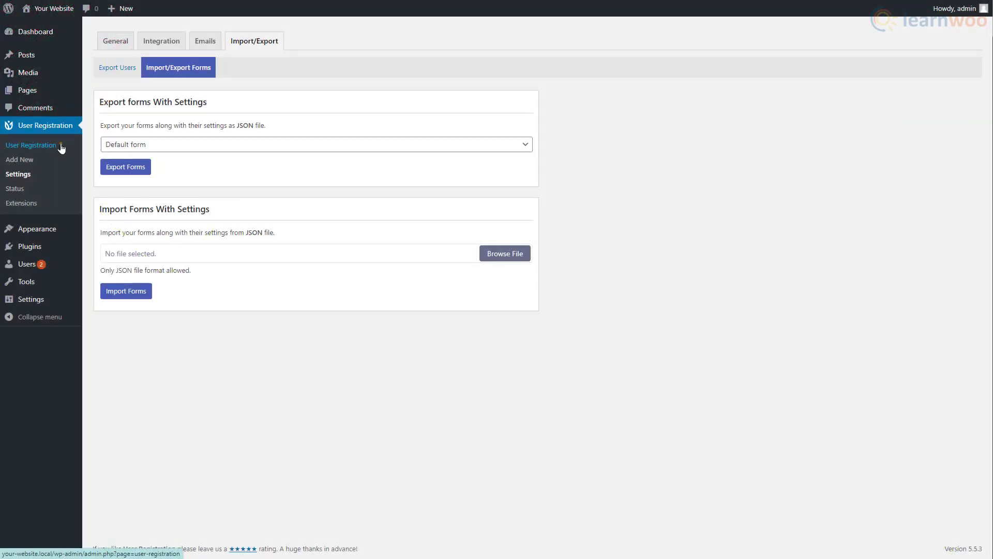
Open the registration forms list and start a new form with Add New
{"action": "left_click", "coordinate": [61, 146]}
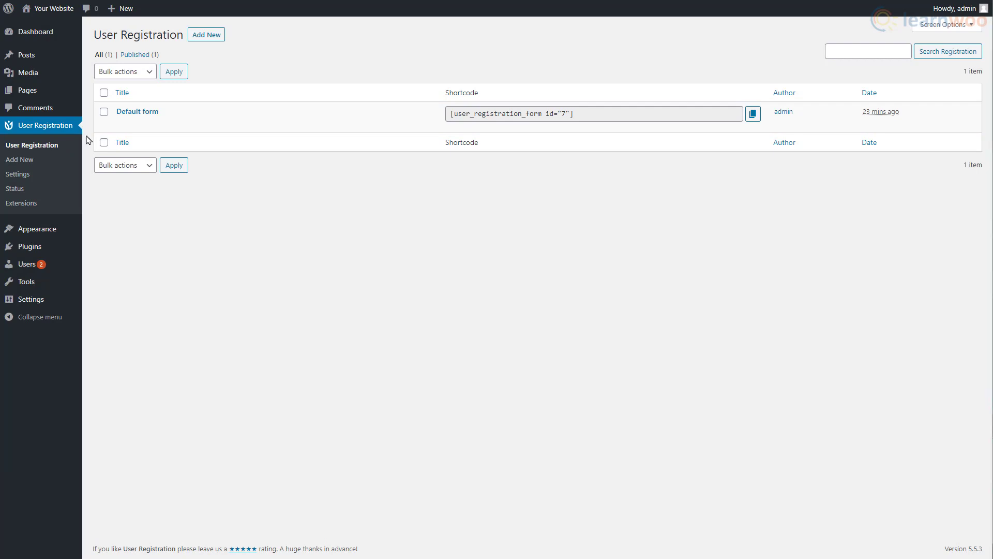
{"action": "left_click", "coordinate": [202, 43]}
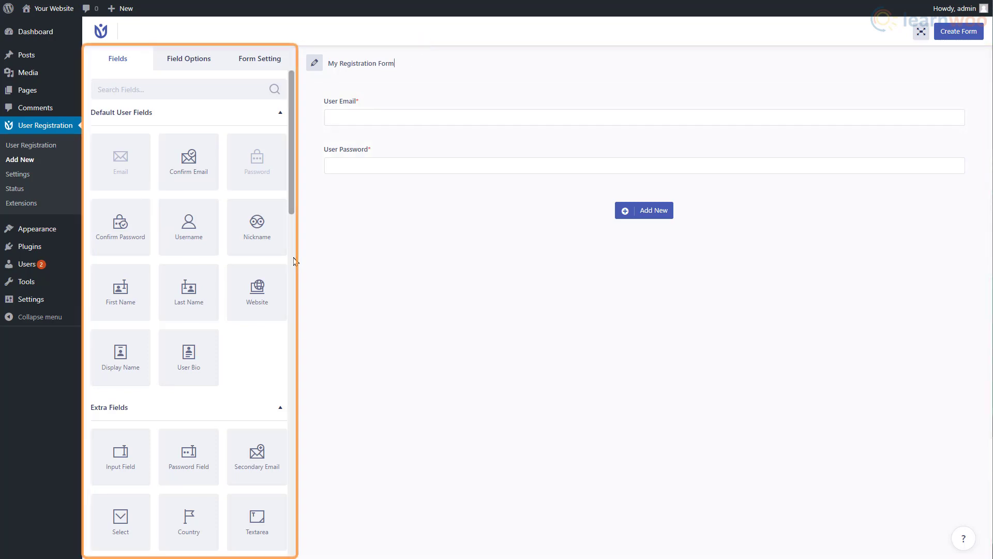
Scroll down the Fields panel through the available field types, then back up slightly
{"action": "scroll", "coordinate": [294, 261], "scroll_direction": "down", "scroll_amount": 2}
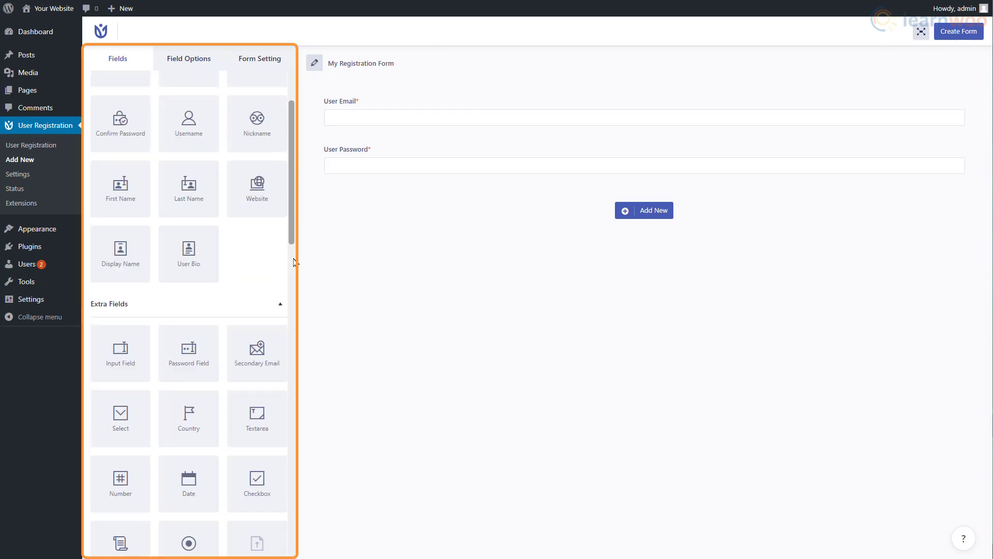
{"action": "scroll", "coordinate": [294, 261], "scroll_direction": "down", "scroll_amount": 2}
{"action": "scroll", "coordinate": [293, 261], "scroll_direction": "down", "scroll_amount": 2}
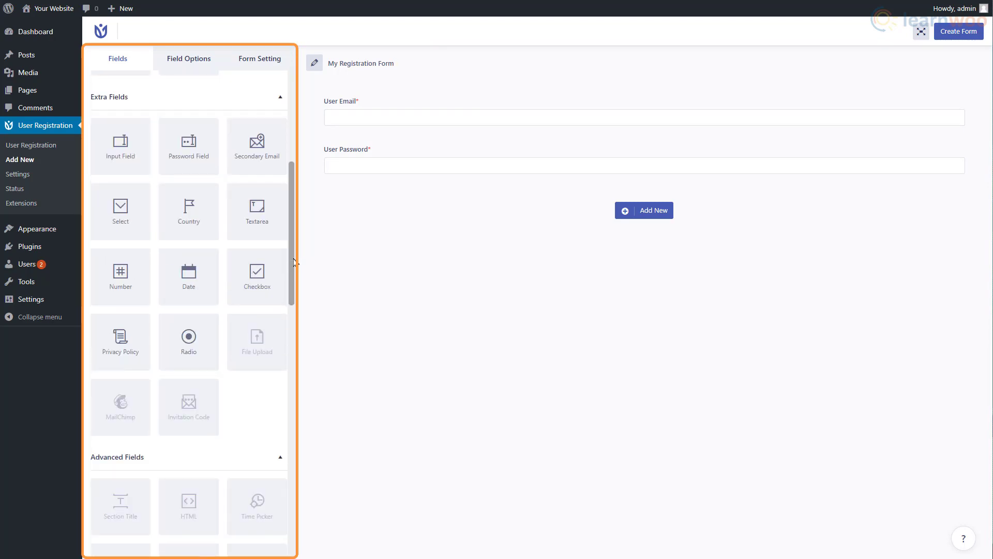
{"action": "scroll", "coordinate": [294, 261], "scroll_direction": "down", "scroll_amount": 2}
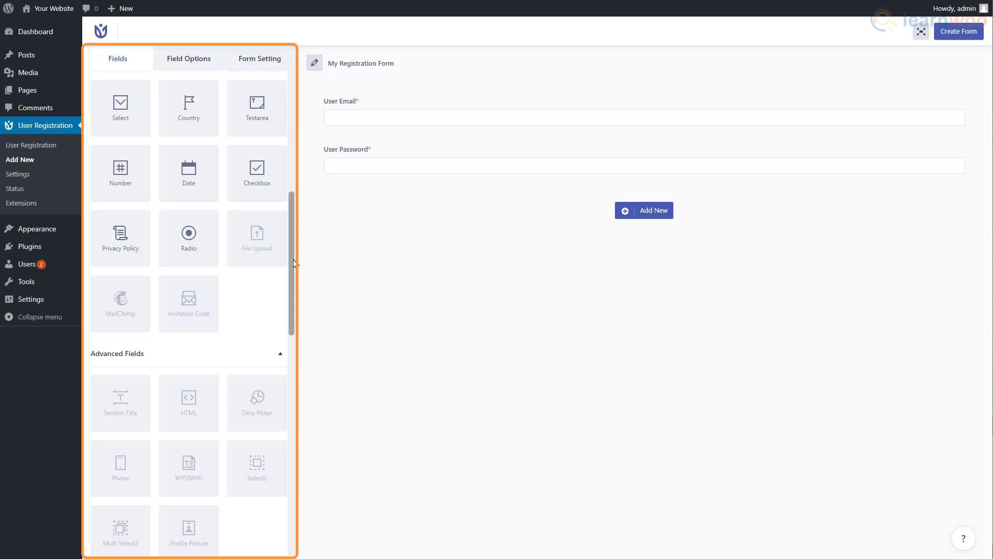
{"action": "scroll", "coordinate": [294, 262], "scroll_direction": "down", "scroll_amount": 2}
{"action": "scroll", "coordinate": [294, 263], "scroll_direction": "down", "scroll_amount": 6}
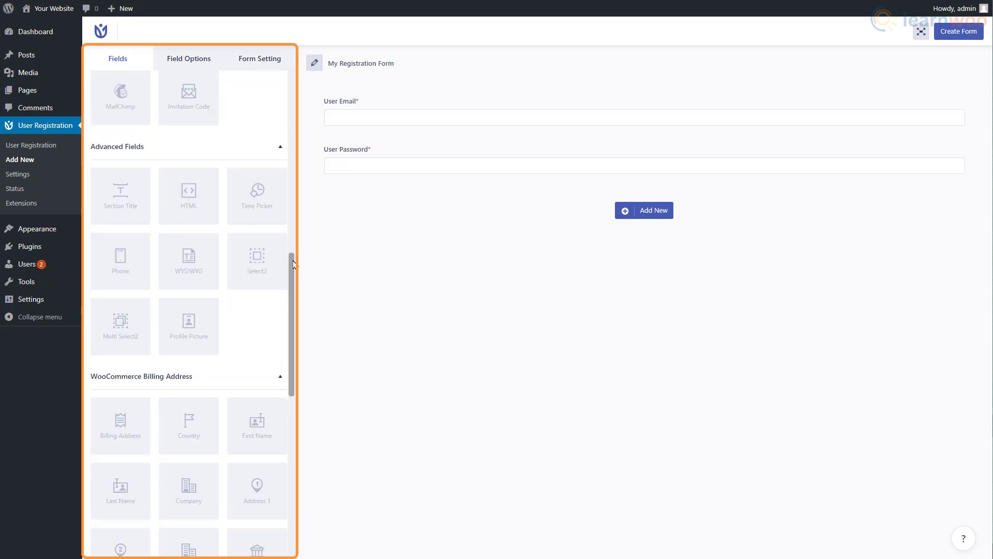
{"action": "scroll", "coordinate": [293, 265], "scroll_direction": "down", "scroll_amount": 1}
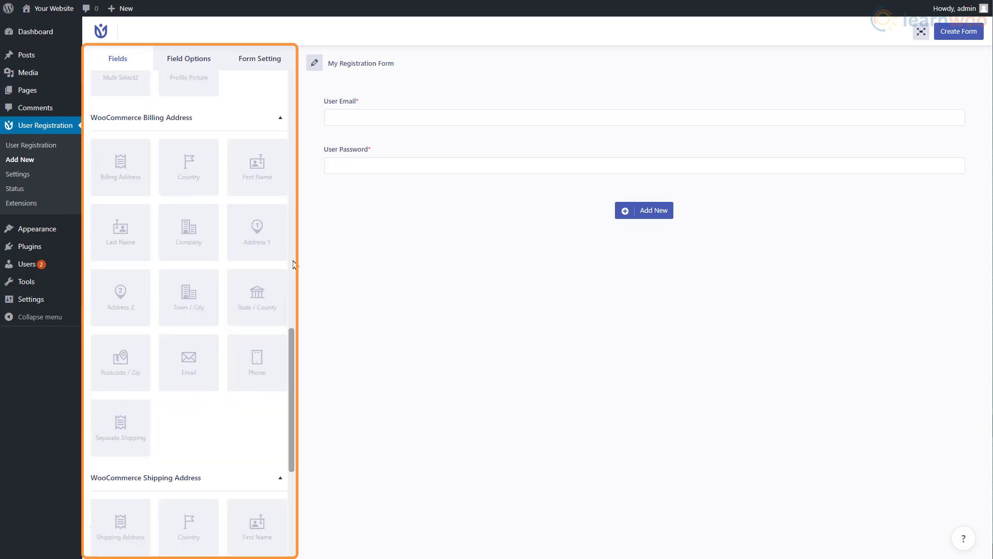
{"action": "scroll", "coordinate": [293, 264], "scroll_direction": "down", "scroll_amount": 5}
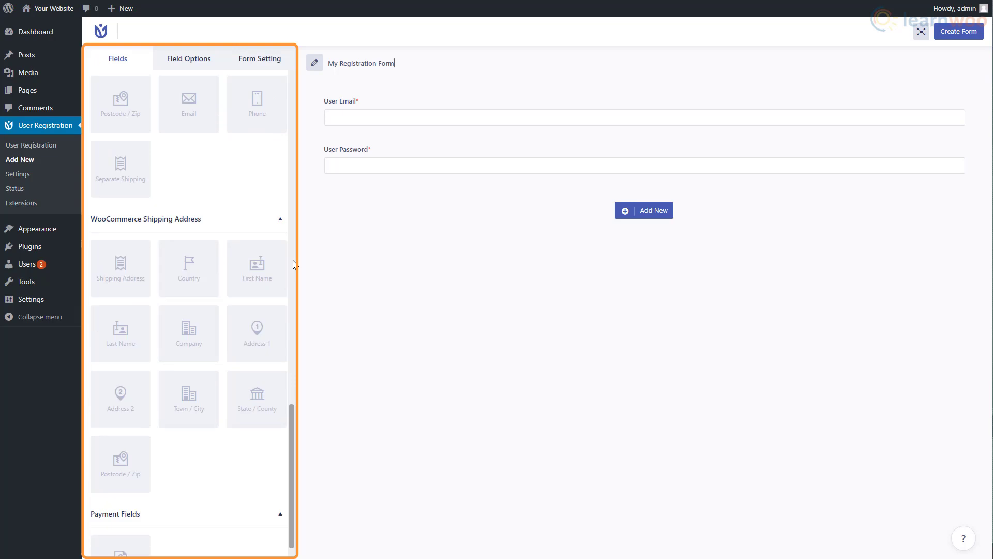
{"action": "scroll", "coordinate": [293, 265], "scroll_direction": "down", "scroll_amount": 1}
{"action": "scroll", "coordinate": [294, 264], "scroll_direction": "up", "scroll_amount": 10}
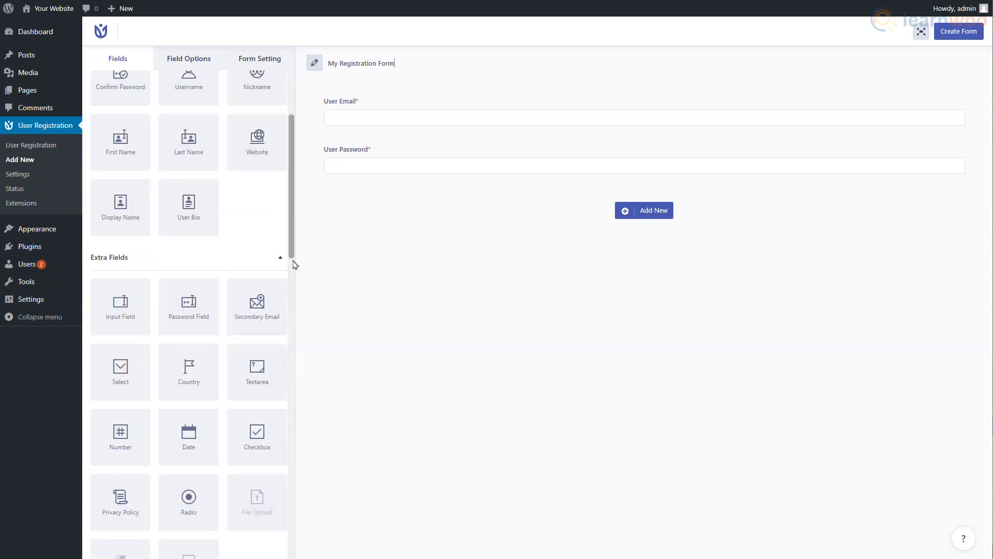
{"action": "scroll", "coordinate": [294, 265], "scroll_direction": "up", "scroll_amount": 3}
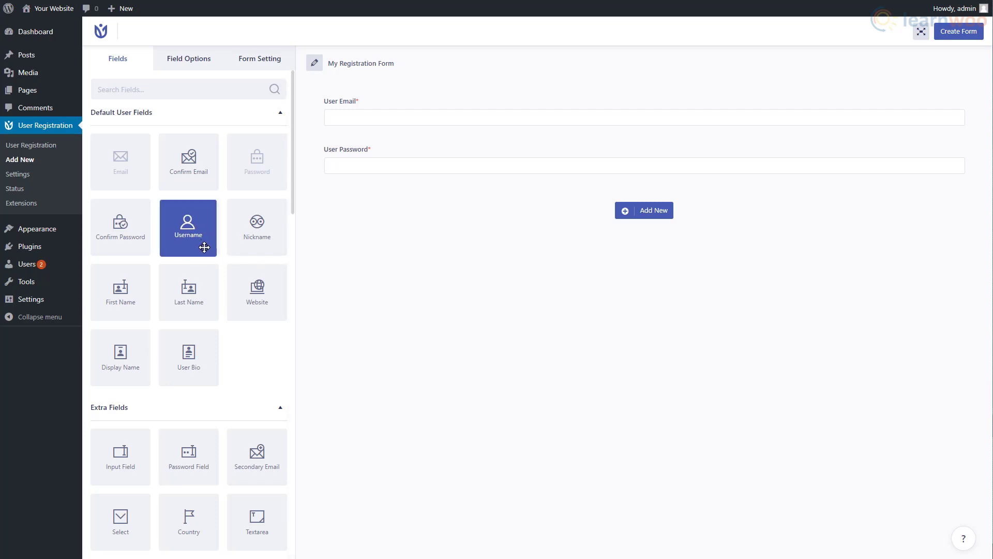
Add a Username field at the top of My Registration Form and set Required to Yes
{"action": "left_click_drag", "start_coordinate": [204, 248], "coordinate": [447, 98]}
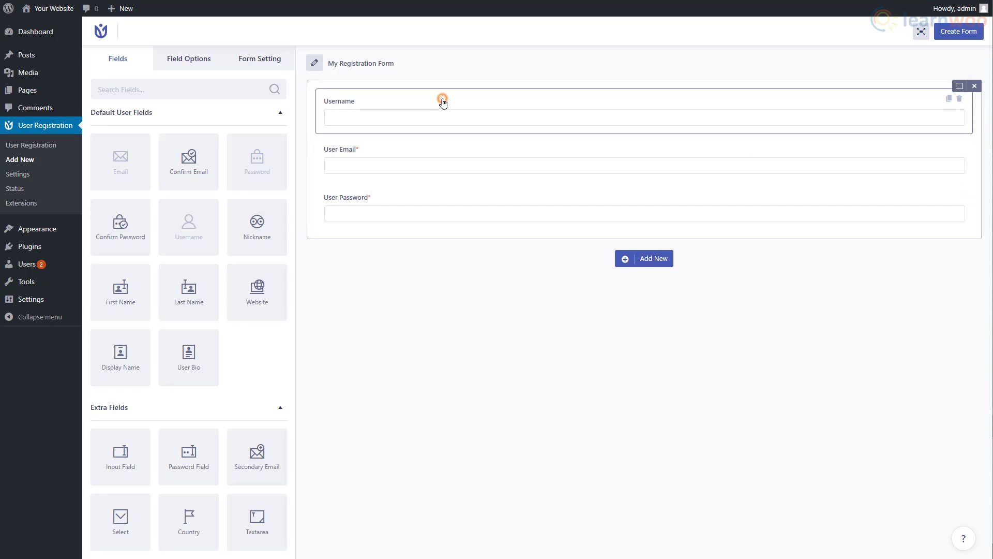
{"action": "left_click", "coordinate": [442, 102]}
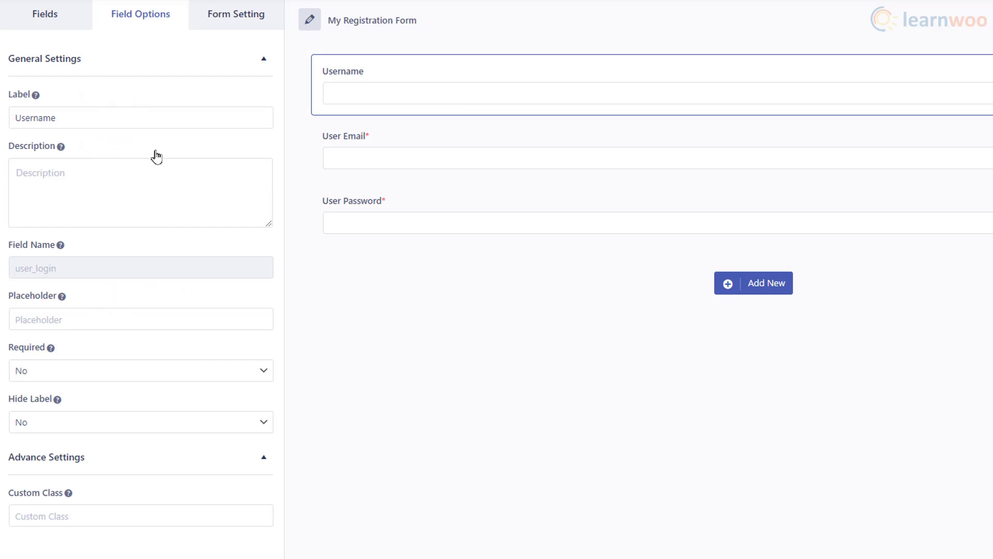
{"action": "left_click", "coordinate": [140, 370]}
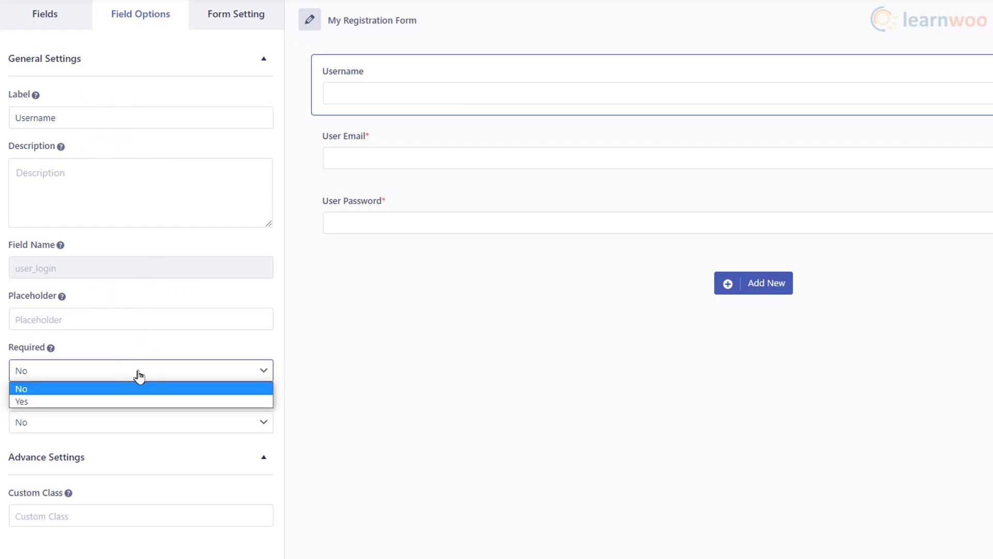
{"action": "left_click", "coordinate": [134, 402]}
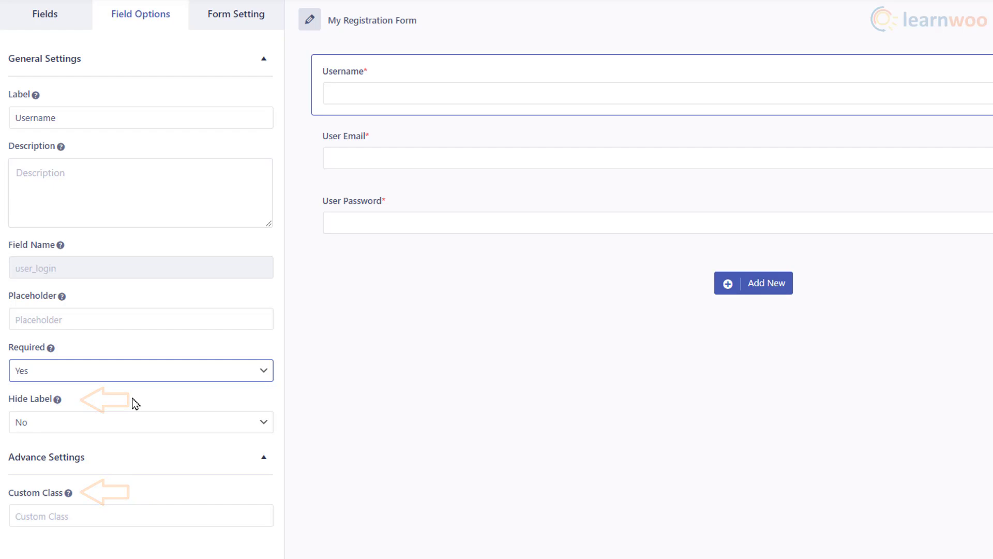
Add First Name and Last Name fields and move them to the top of the form
{"action": "left_click", "coordinate": [47, 15]}
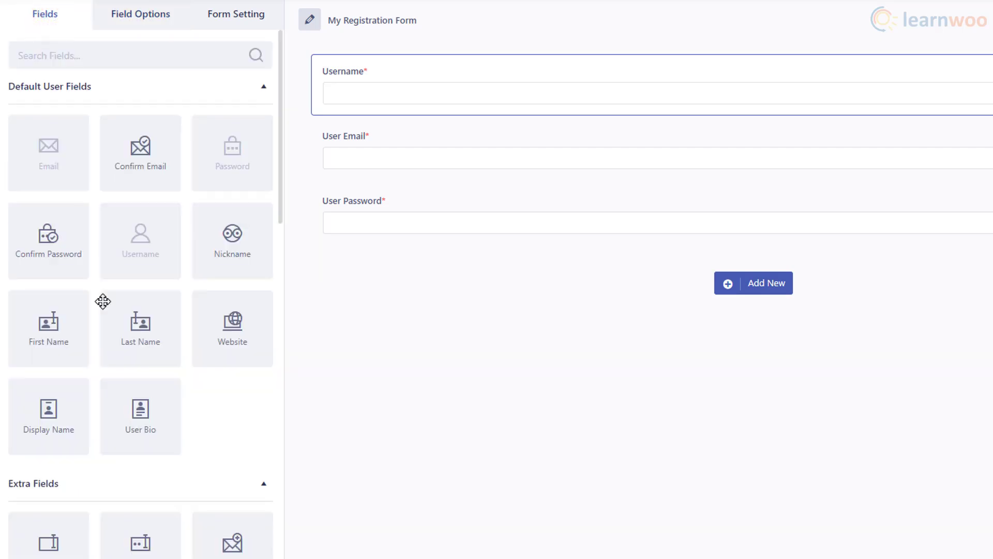
{"action": "left_click_drag", "start_coordinate": [60, 341], "coordinate": [417, 169]}
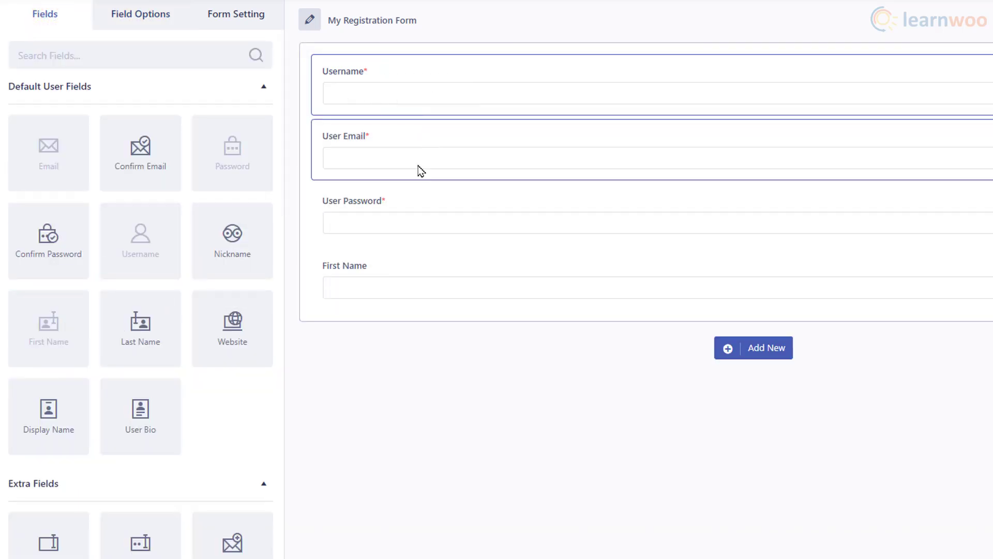
{"action": "left_click_drag", "start_coordinate": [140, 326], "coordinate": [410, 67]}
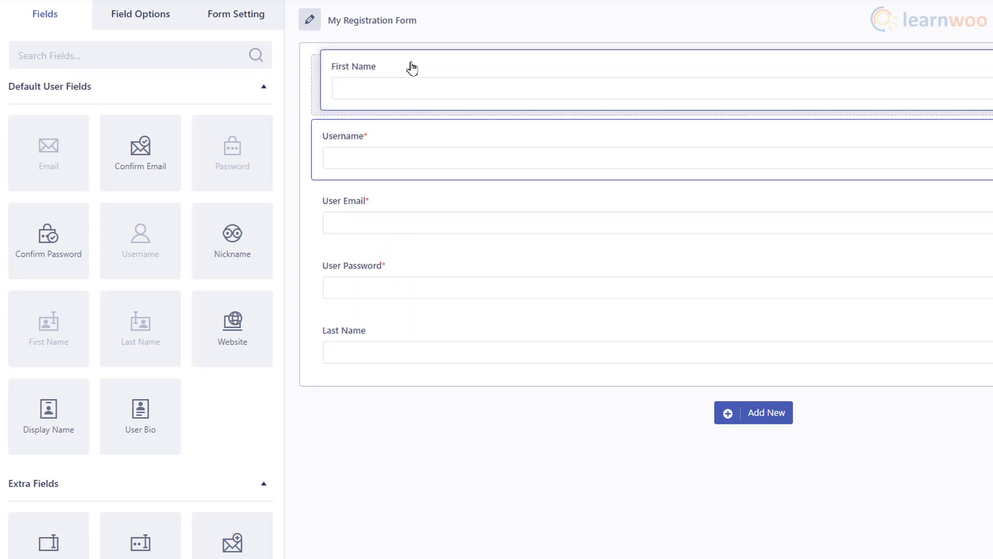
{"action": "left_click_drag", "start_coordinate": [382, 317], "coordinate": [394, 106]}
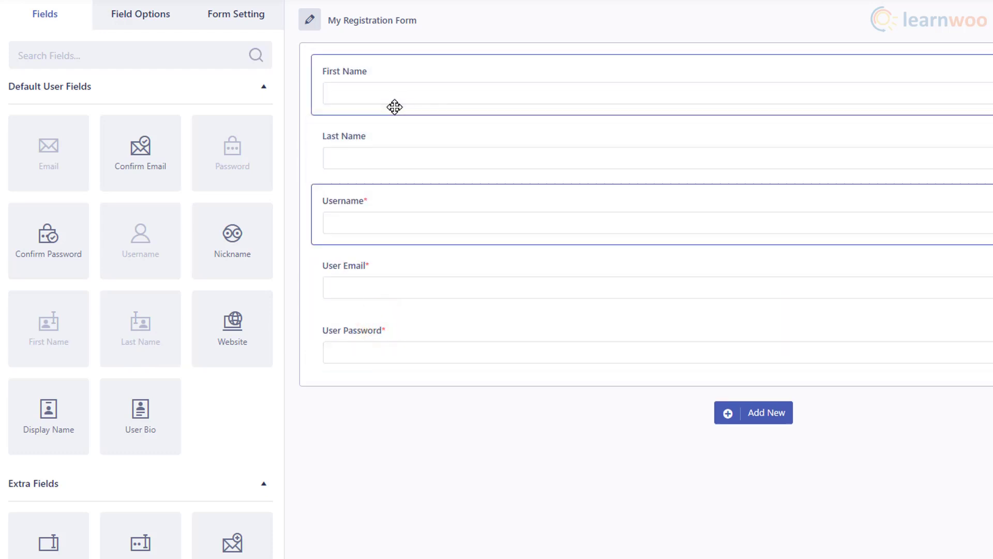
Give First Name the placeholder 'John' and make it required
{"action": "left_click", "coordinate": [390, 64]}
{"action": "left_click", "coordinate": [95, 317]}
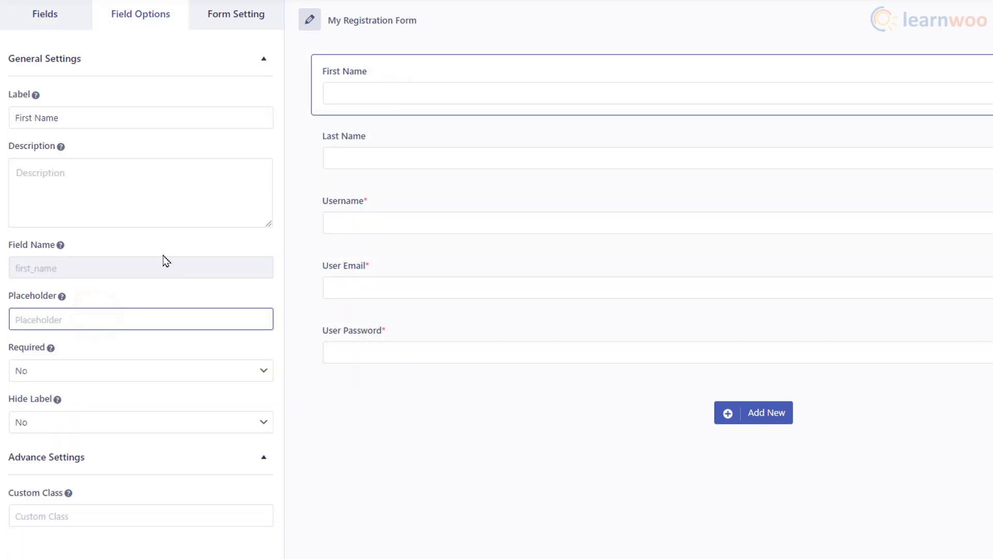
{"action": "type", "text": "John"}
{"action": "left_click", "coordinate": [153, 370]}
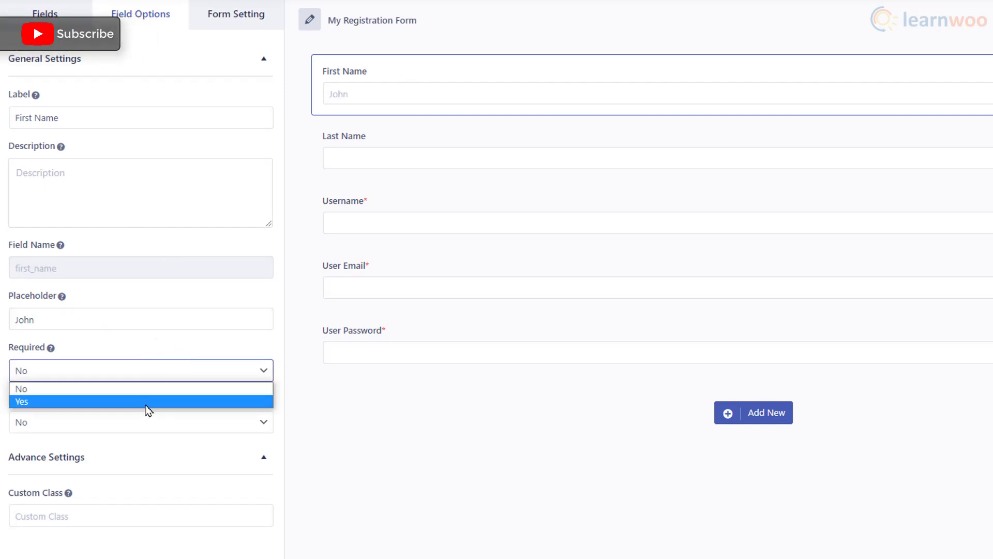
{"action": "left_click", "coordinate": [148, 401]}
Give Last Name the placeholder 'Doe', make it required, and return to the Fields palette
{"action": "left_click", "coordinate": [377, 177]}
{"action": "left_click", "coordinate": [96, 323]}
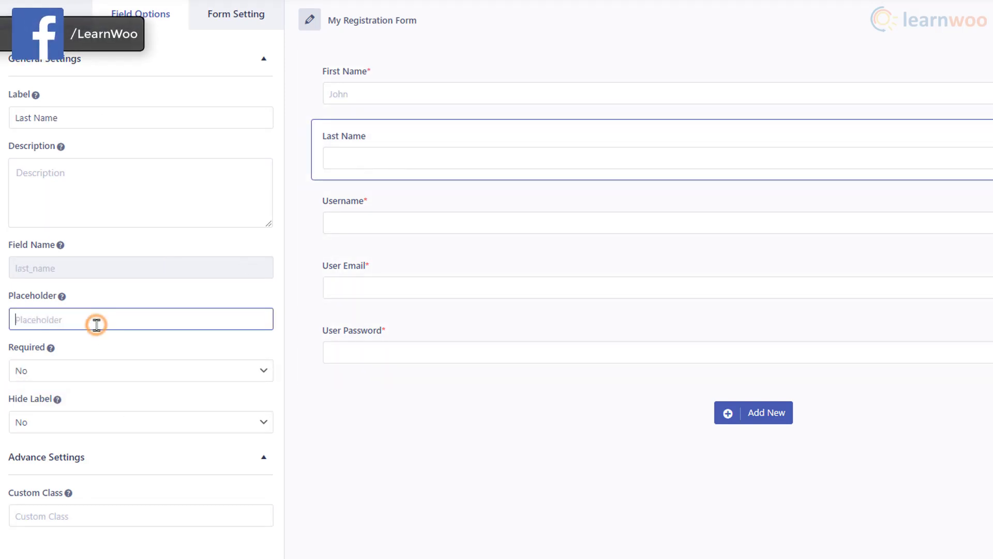
{"action": "type", "text": "Doe"}
{"action": "left_click", "coordinate": [102, 370]}
{"action": "left_click", "coordinate": [97, 402]}
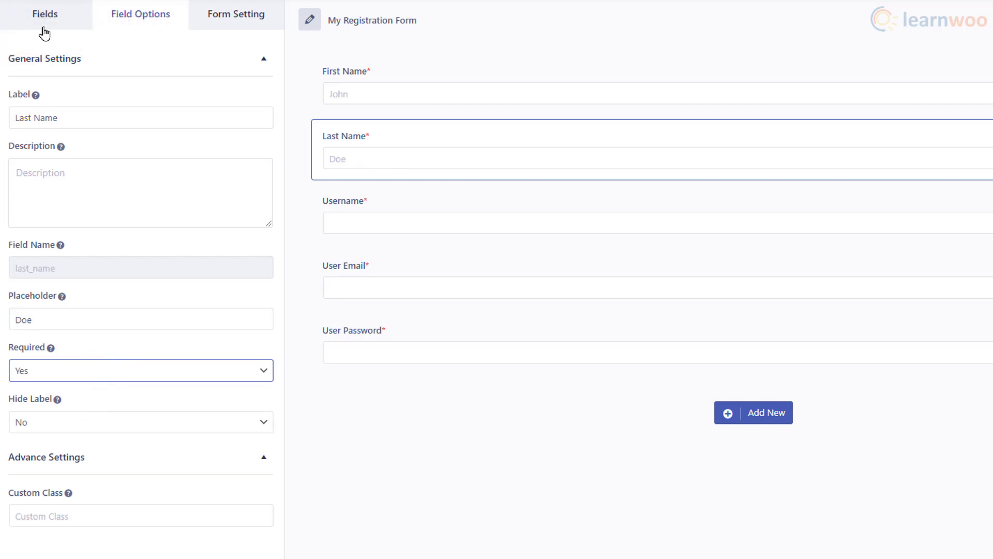
{"action": "left_click", "coordinate": [45, 31]}
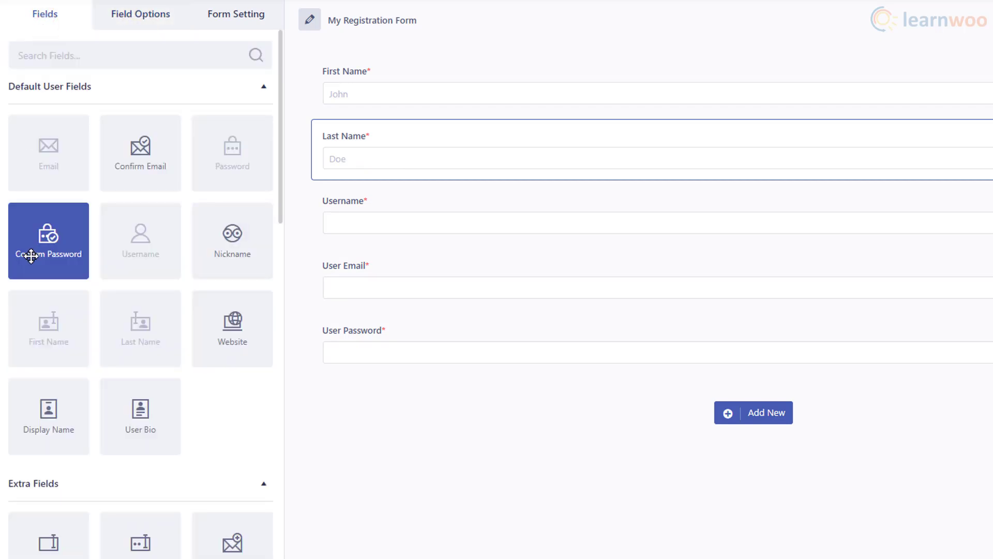
Add a Confirm Password field below User Password and split the row into two columns
{"action": "left_click_drag", "start_coordinate": [49, 255], "coordinate": [432, 428]}
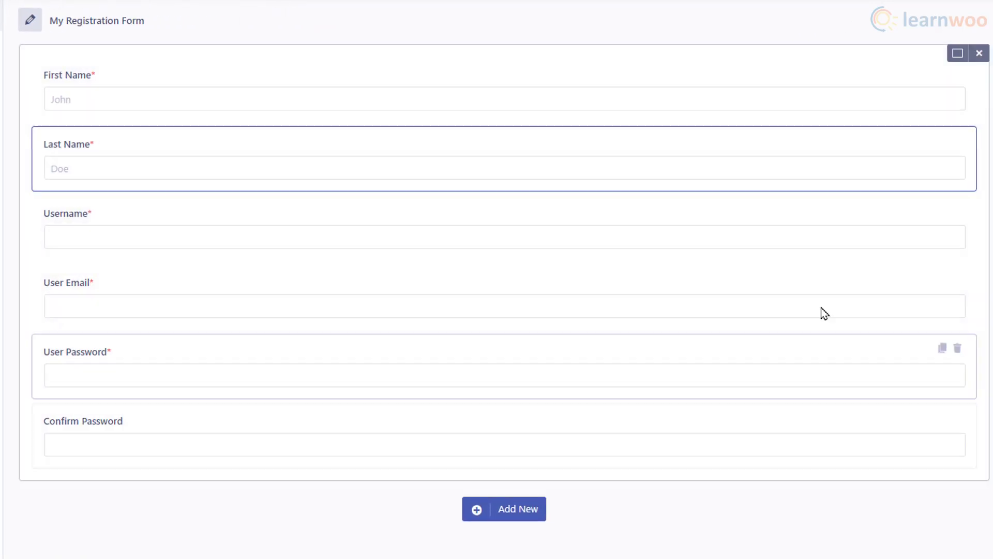
{"action": "left_click", "coordinate": [954, 61]}
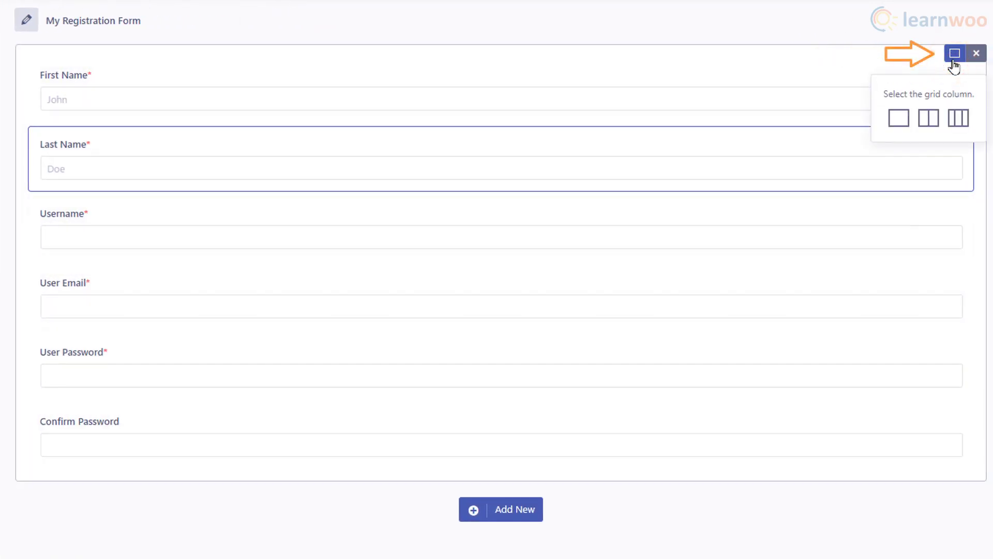
{"action": "left_click", "coordinate": [926, 133]}
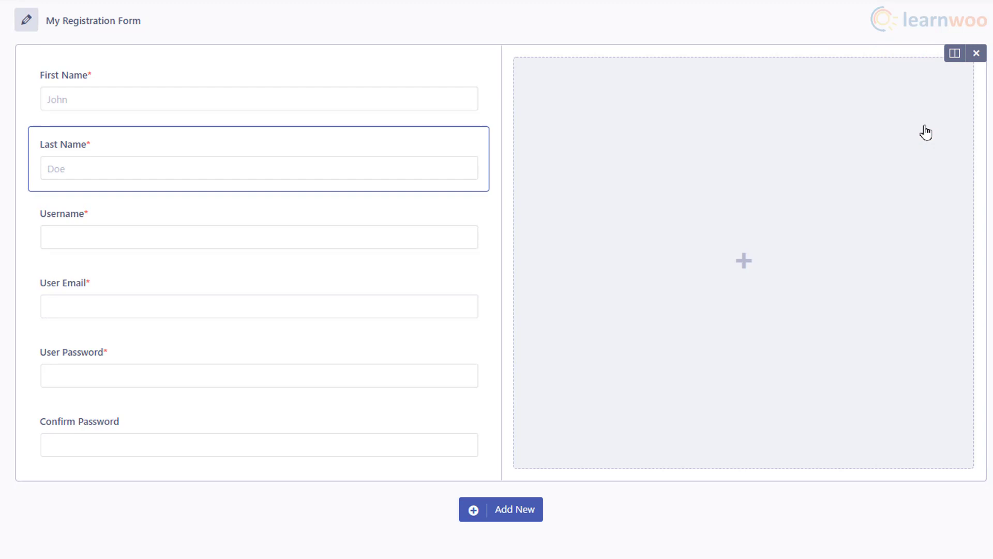
Move Last Name, User Email and Confirm Password into the right column
{"action": "left_click_drag", "start_coordinate": [309, 137], "coordinate": [739, 83]}
{"action": "left_click_drag", "start_coordinate": [354, 219], "coordinate": [789, 160]}
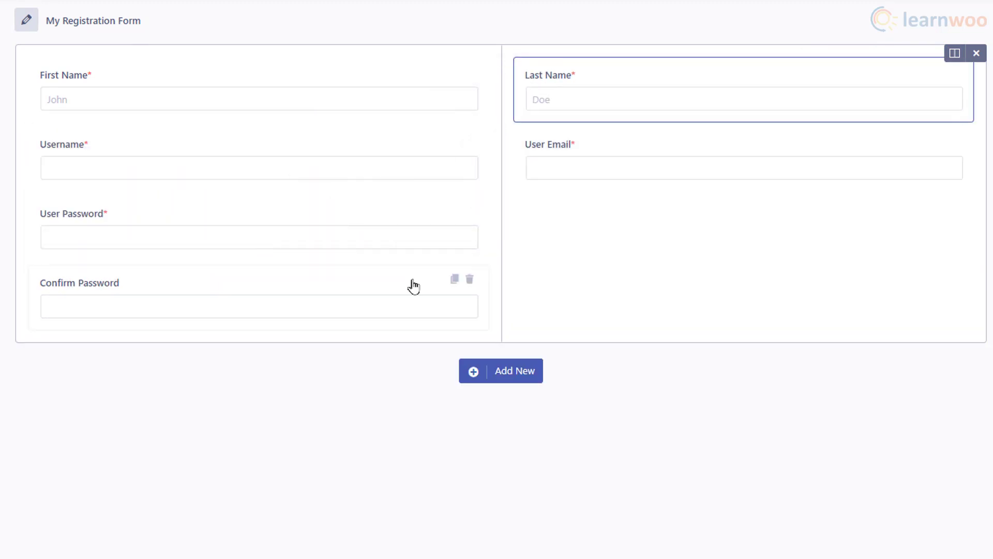
{"action": "left_click_drag", "start_coordinate": [346, 279], "coordinate": [828, 220]}
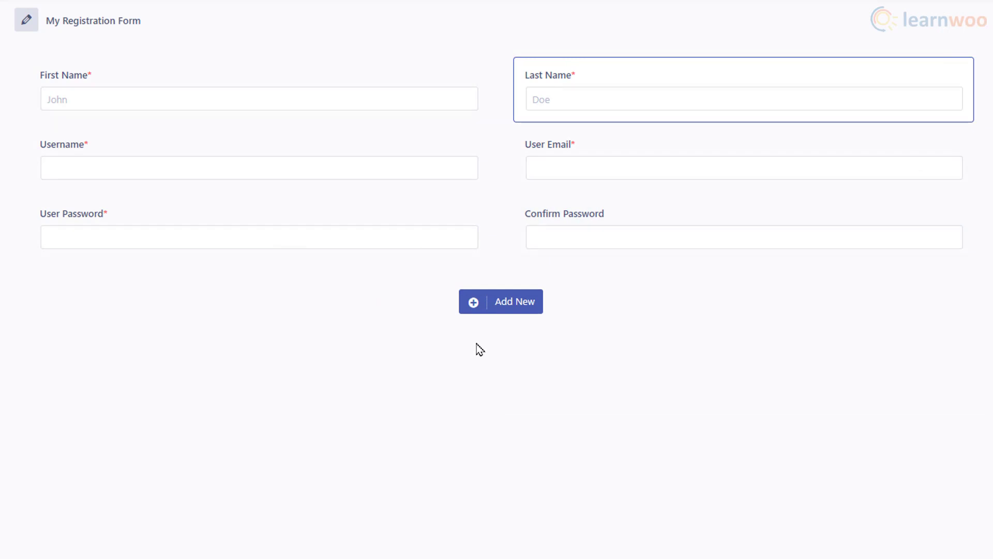
Add a new row to the form containing a Select dropdown field
{"action": "left_click", "coordinate": [482, 310]}
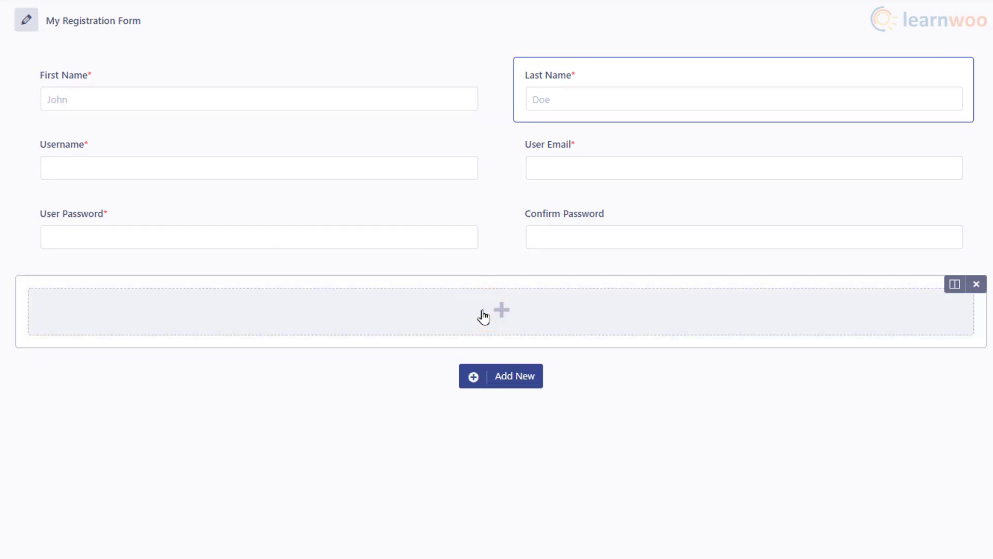
{"action": "scroll", "coordinate": [238, 352], "scroll_direction": "down", "scroll_amount": 3}
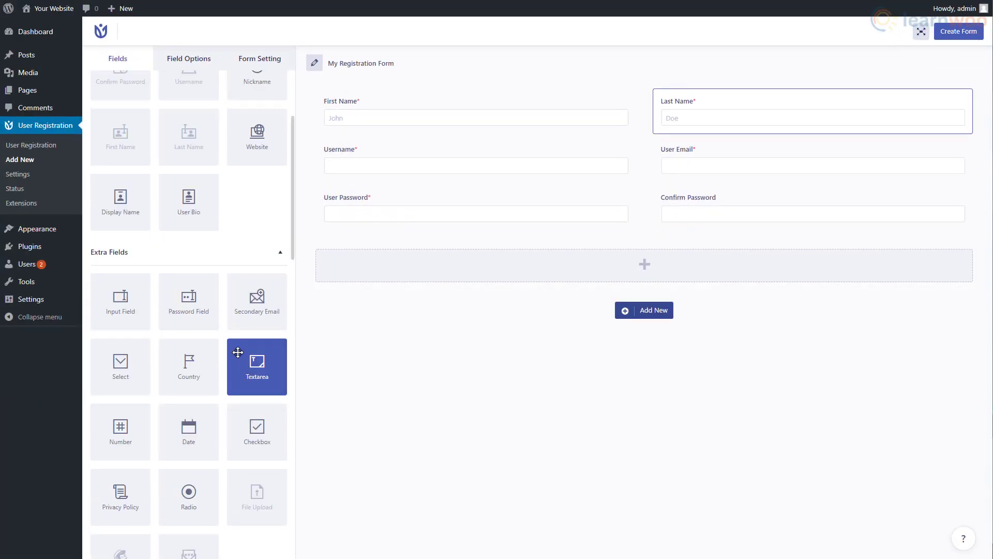
{"action": "left_click_drag", "start_coordinate": [138, 366], "coordinate": [505, 272]}
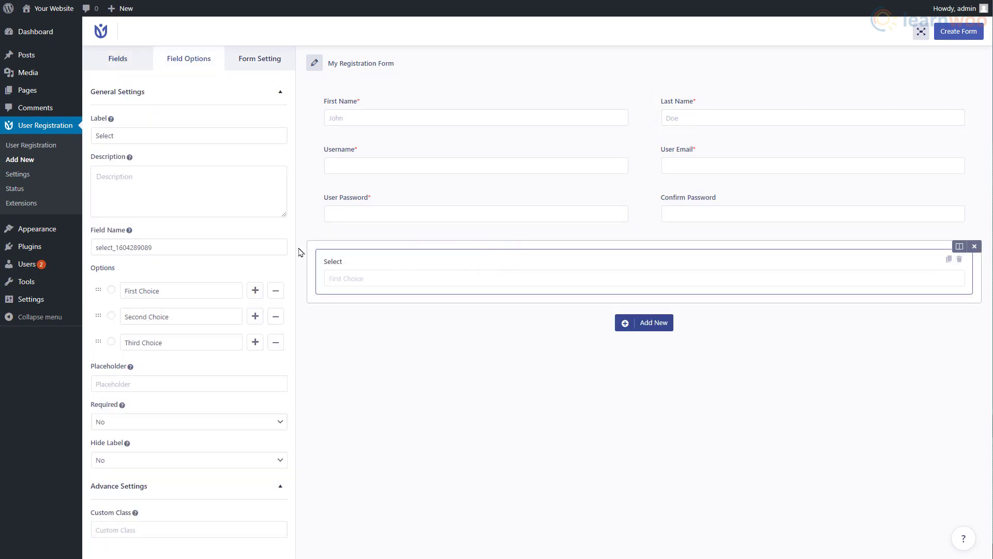
Label the dropdown 'Where did you learn about our product?' with options Online advertisement, Social Media, Friend or Relatives
{"action": "double_click", "coordinate": [126, 136]}
{"action": "type", "text": "W"}
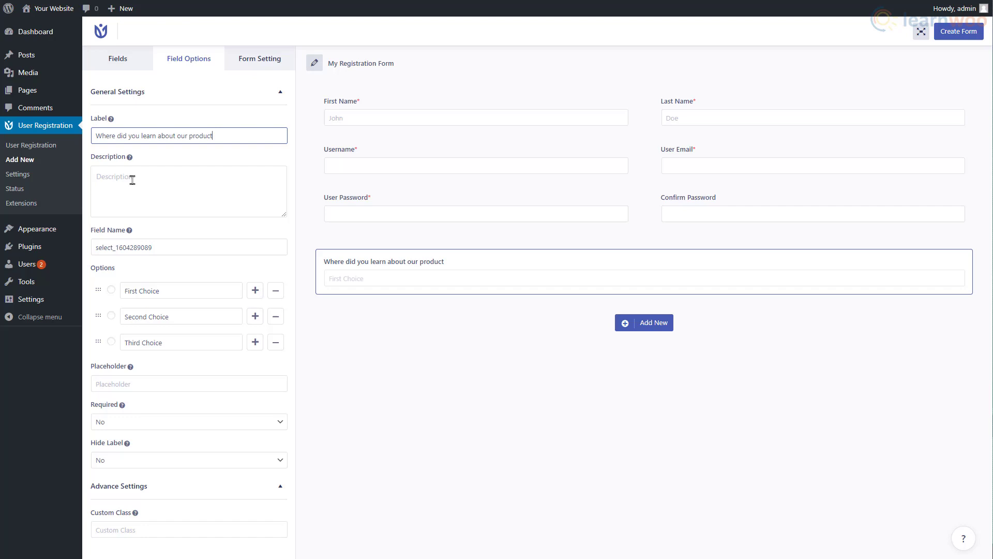
{"action": "triple_click", "coordinate": [162, 290]}
{"action": "type", "text": "Online advertisement"}
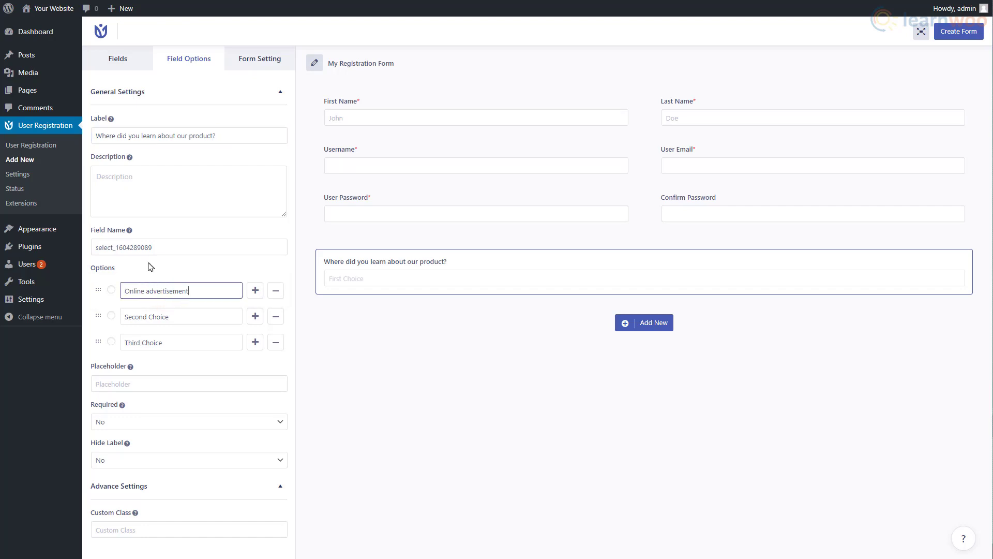
{"action": "triple_click", "coordinate": [171, 316]}
{"action": "type", "text": "Social Media"}
{"action": "triple_click", "coordinate": [167, 342]}
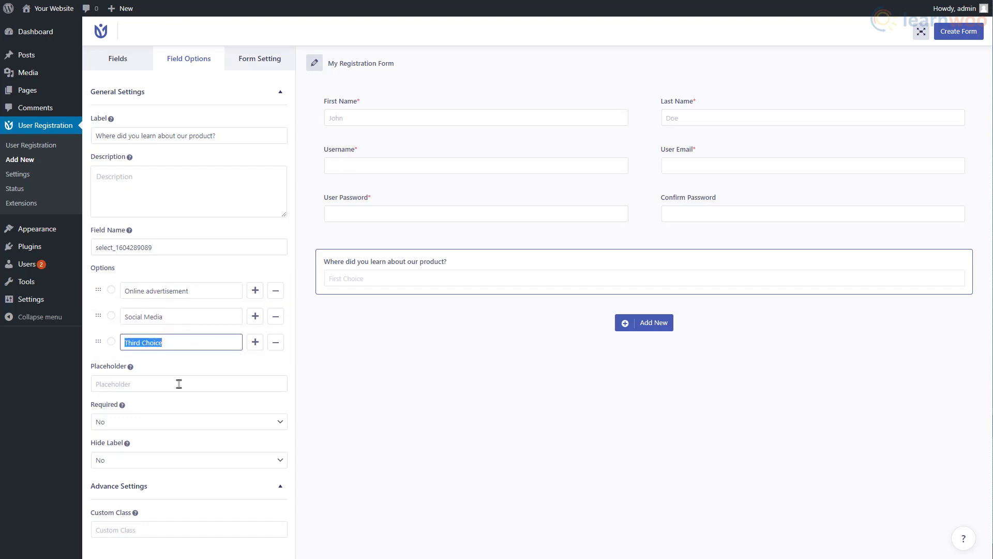
{"action": "type", "text": "Friend or Relatives"}
Set the dropdown placeholder to 'Choose an option' and create the form
{"action": "left_click", "coordinate": [179, 383]}
{"action": "type", "text": "Choose an option"}
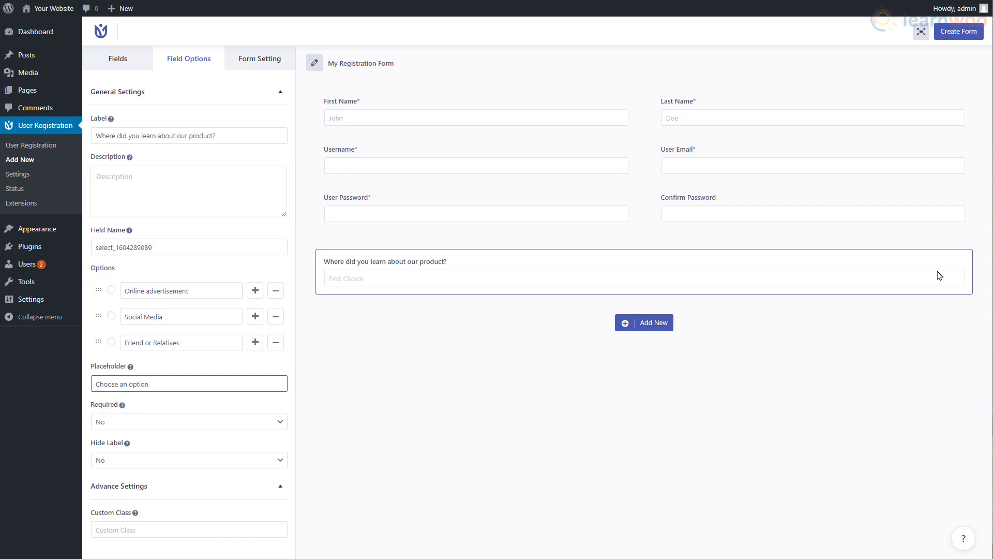
{"action": "left_click", "coordinate": [963, 33]}
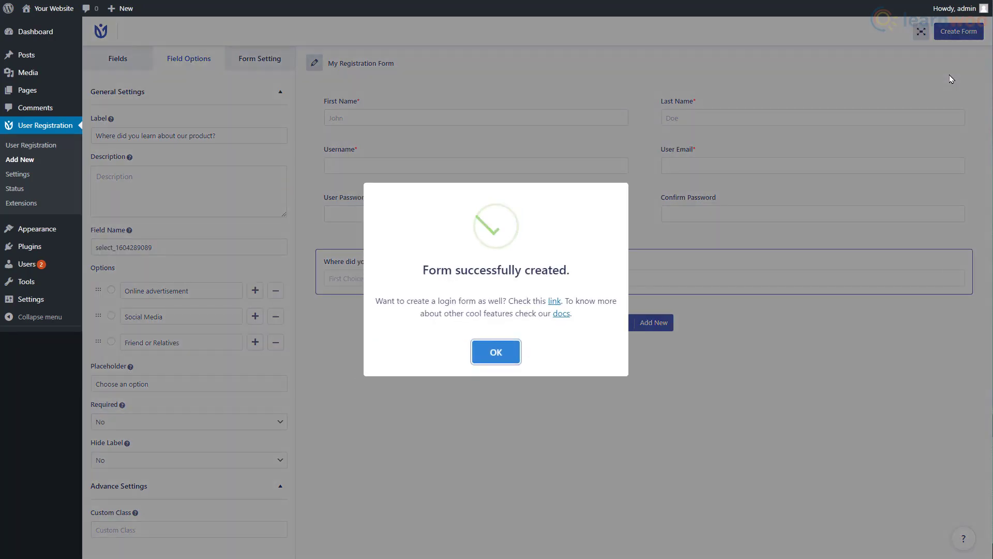
Dismiss the form-created message and open the User Registration forms list
{"action": "left_click", "coordinate": [512, 362]}
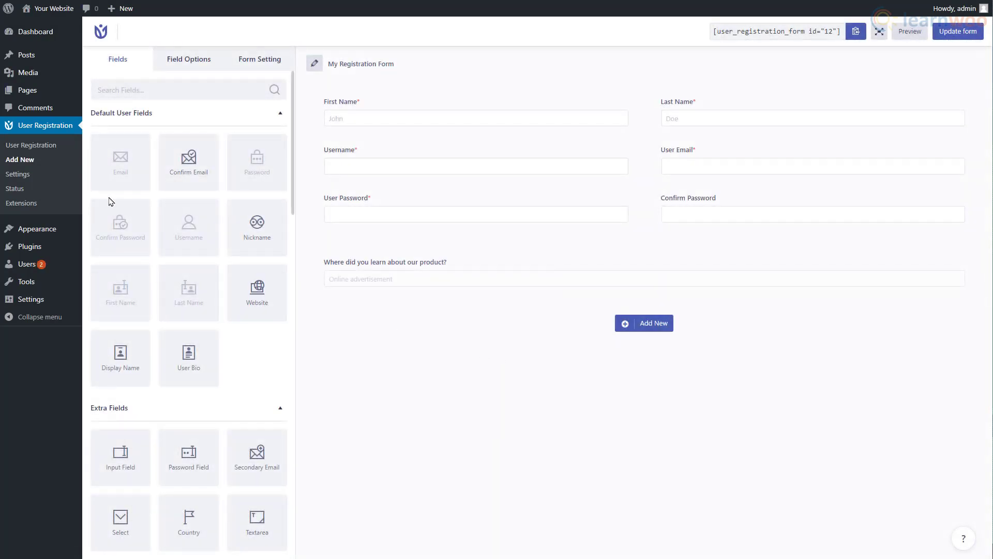
{"action": "left_click", "coordinate": [50, 147]}
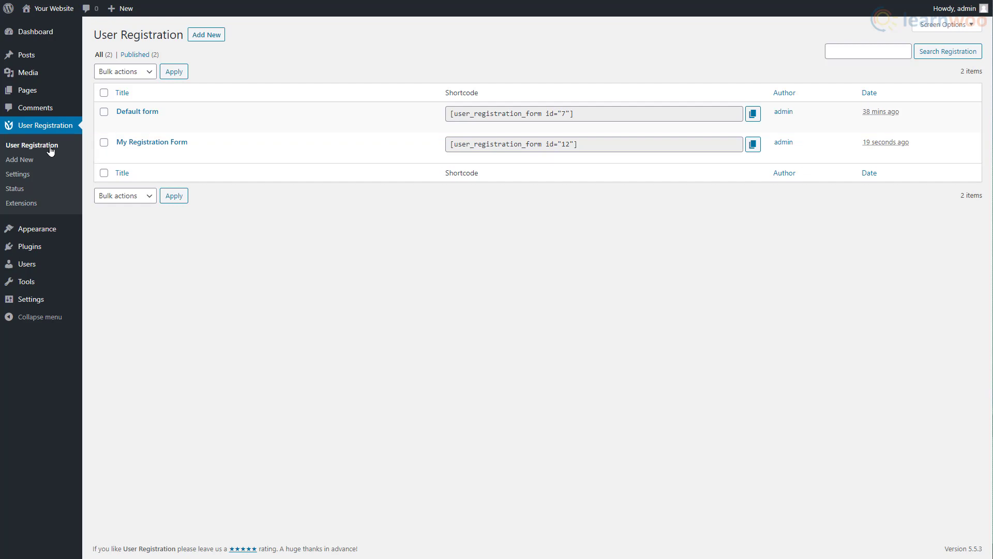
Copy My Registration Form's shortcode and open the Registration page for editing
{"action": "left_click", "coordinate": [755, 148]}
{"action": "left_click", "coordinate": [36, 96]}
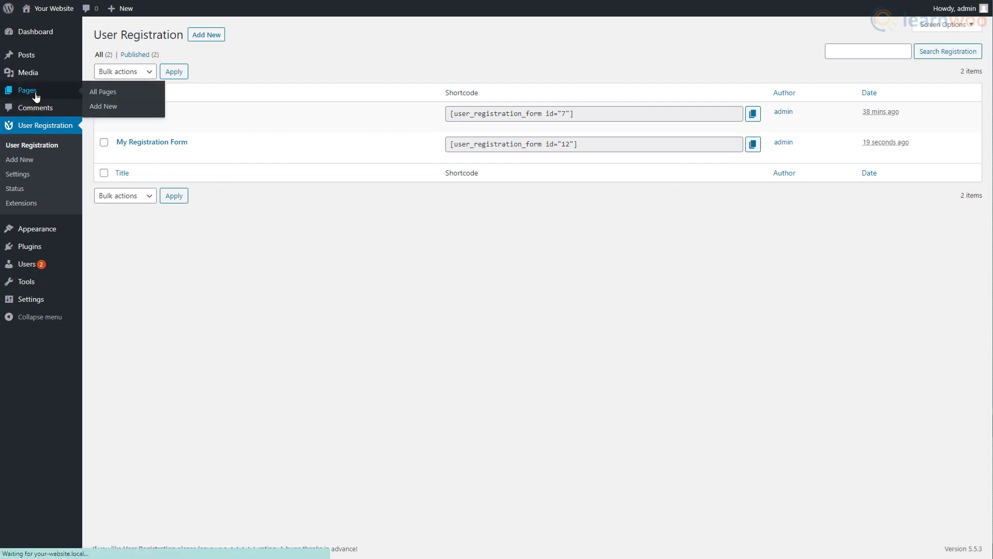
{"action": "left_click", "coordinate": [123, 186]}
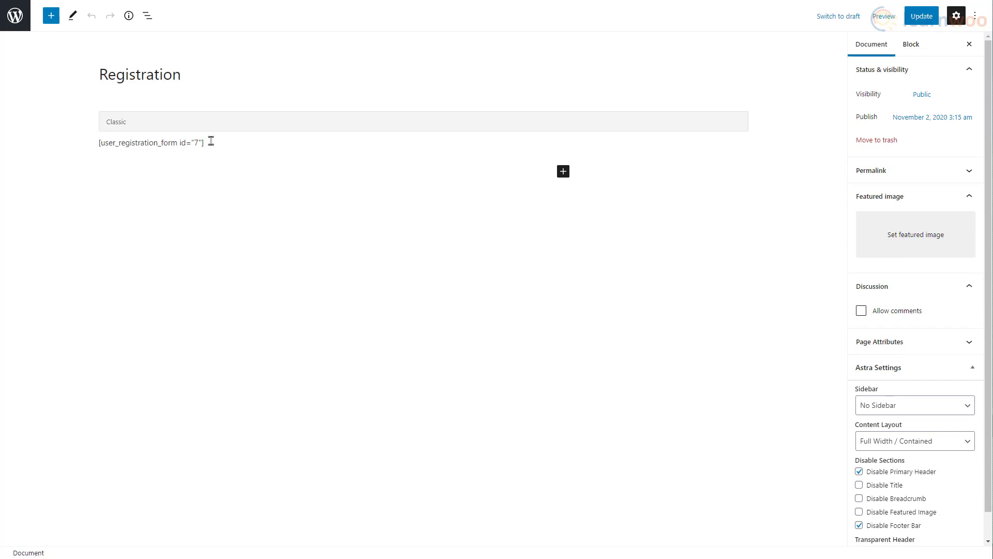
Replace the old id="7" shortcode with [user_registration_form id="12"] and update the page
{"action": "left_click", "coordinate": [211, 141]}
{"action": "left_click_drag", "start_coordinate": [203, 160], "coordinate": [149, 160]}
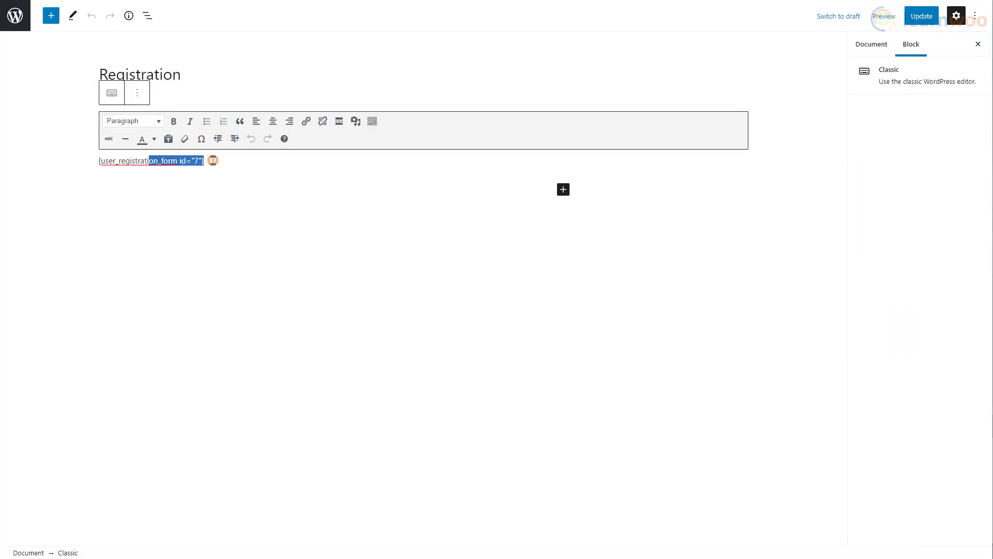
{"action": "left_click_drag", "start_coordinate": [213, 160], "coordinate": [100, 162]}
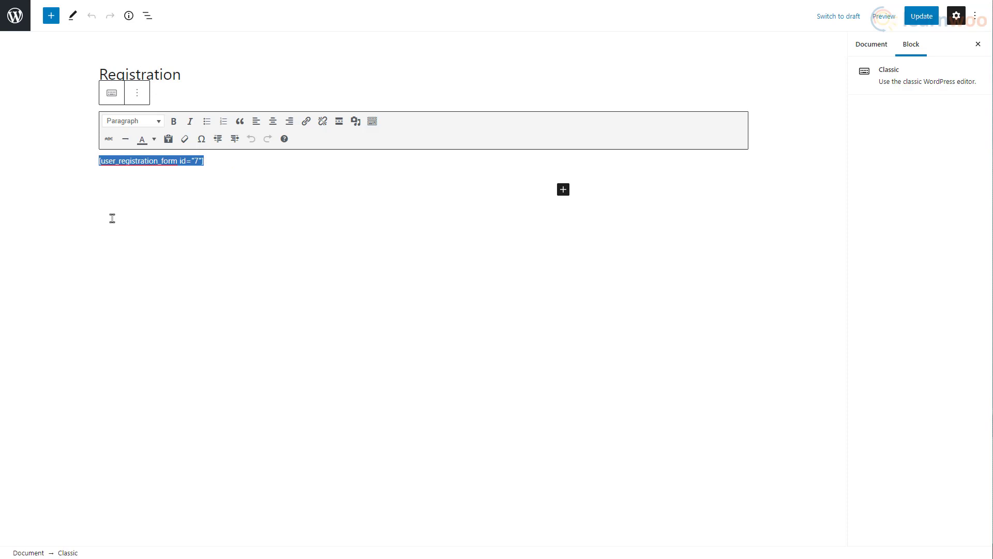
{"action": "key", "text": "BackSpace"}
{"action": "right_click", "coordinate": [105, 162]}
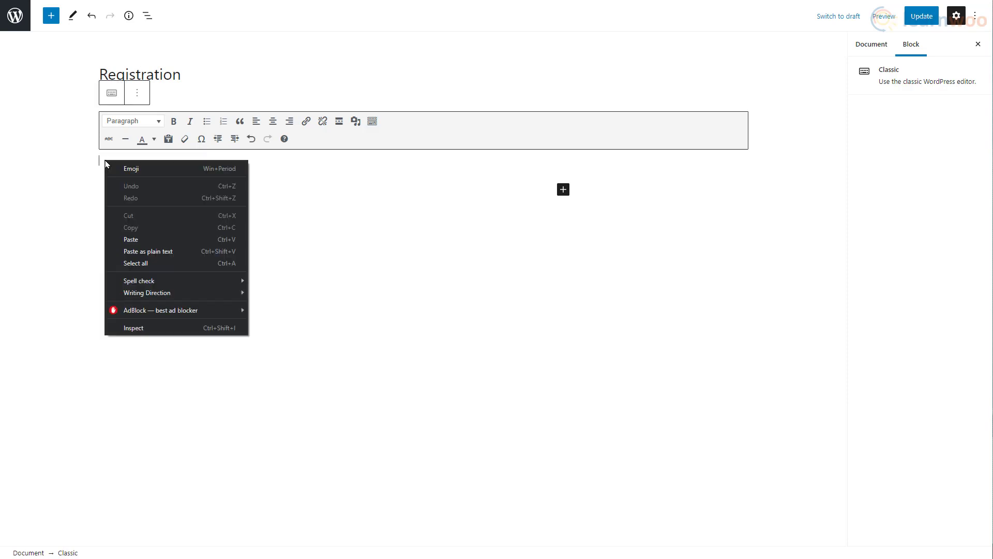
{"action": "left_click", "coordinate": [158, 238]}
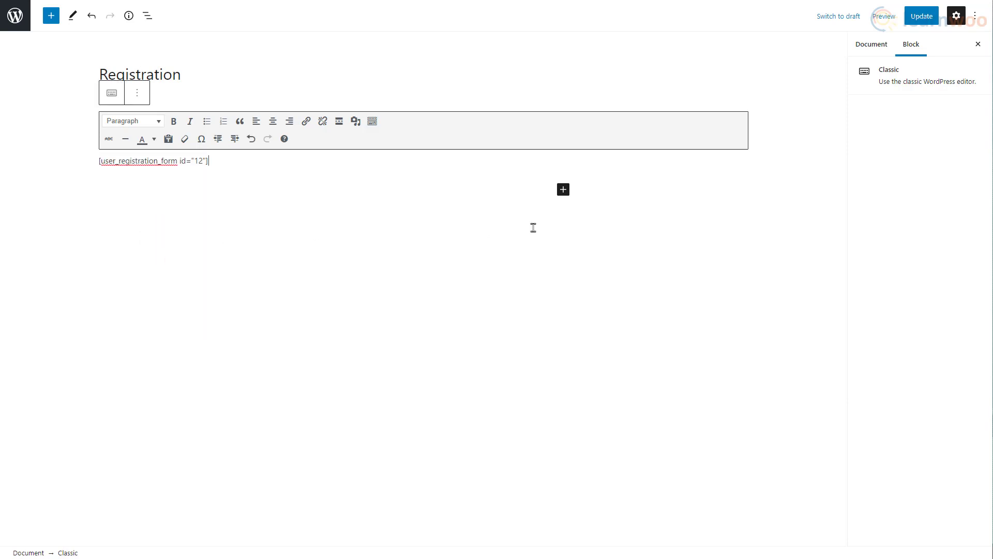
{"action": "left_click", "coordinate": [914, 25]}
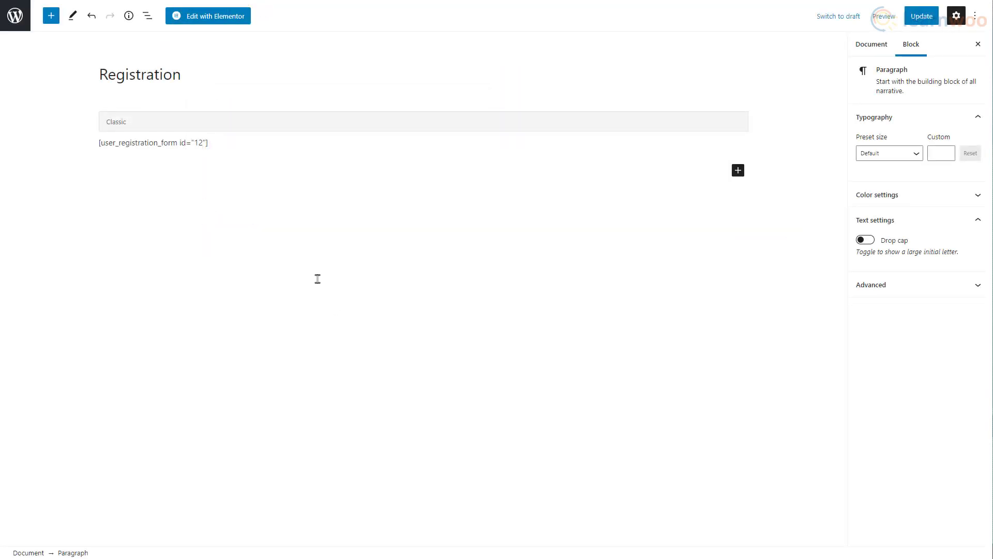
Open the Registration page in Elementor
{"action": "left_click", "coordinate": [210, 20]}
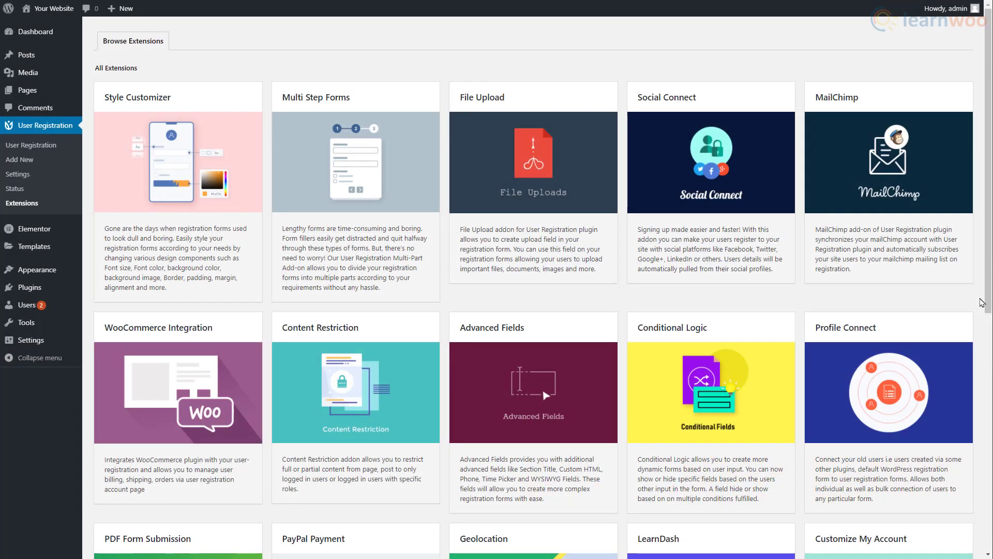
{"action": "scroll", "coordinate": [981, 303], "scroll_direction": "down", "scroll_amount": 3}
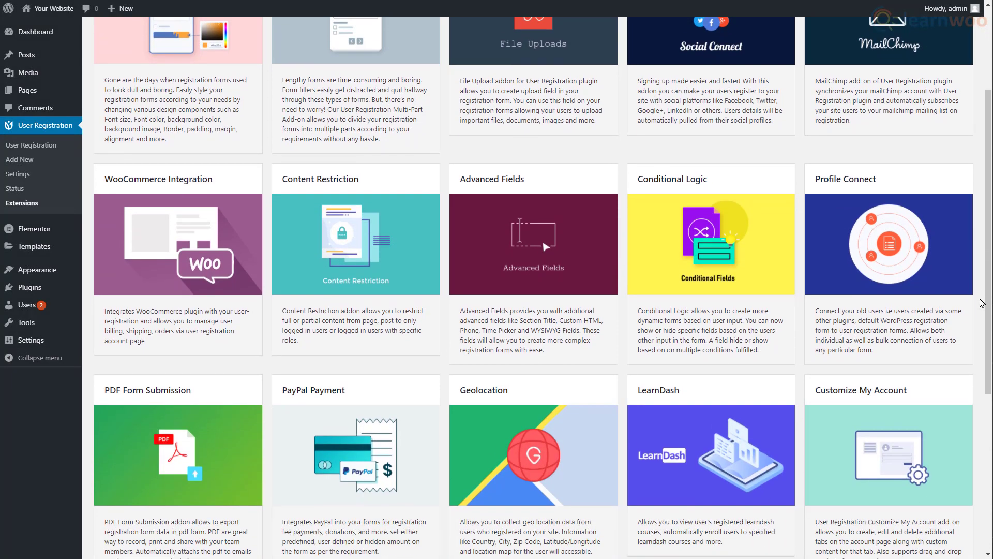
{"action": "scroll", "coordinate": [981, 303], "scroll_direction": "down", "scroll_amount": 4}
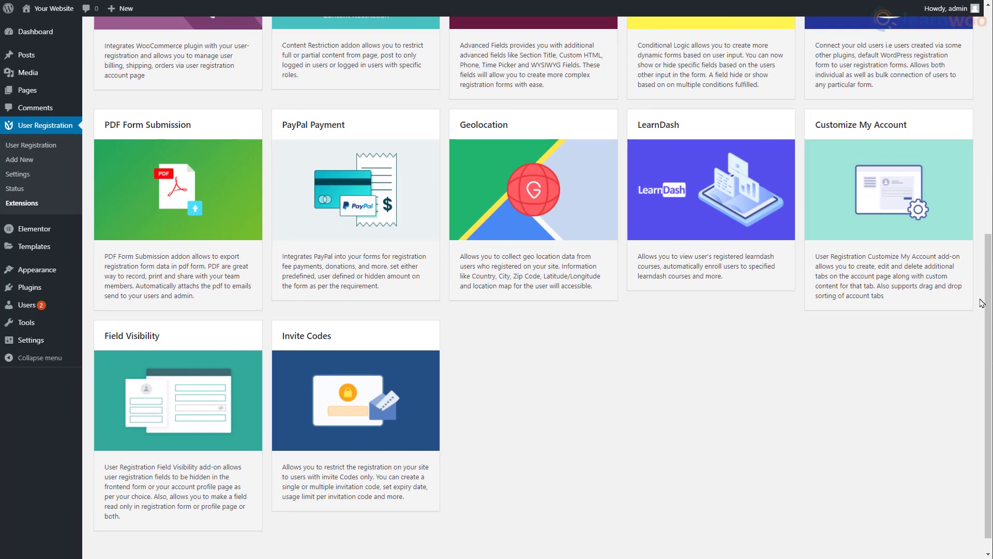
{"action": "scroll", "coordinate": [981, 303], "scroll_direction": "down", "scroll_amount": 1}
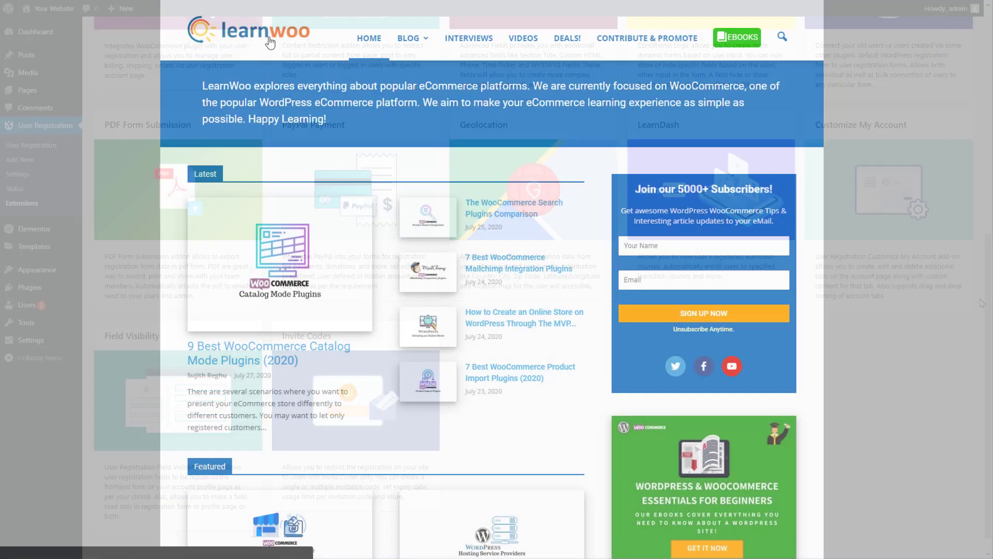